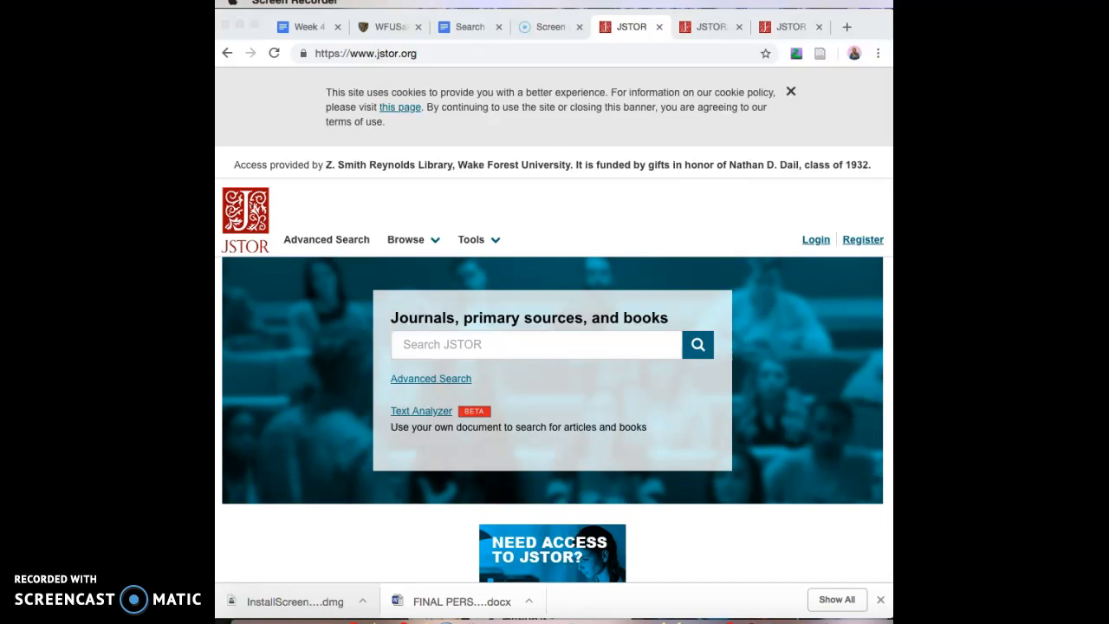
Step: Compare the JSTOR home page, the Advanced Search page and the Text Analyzer page
click(712, 27)
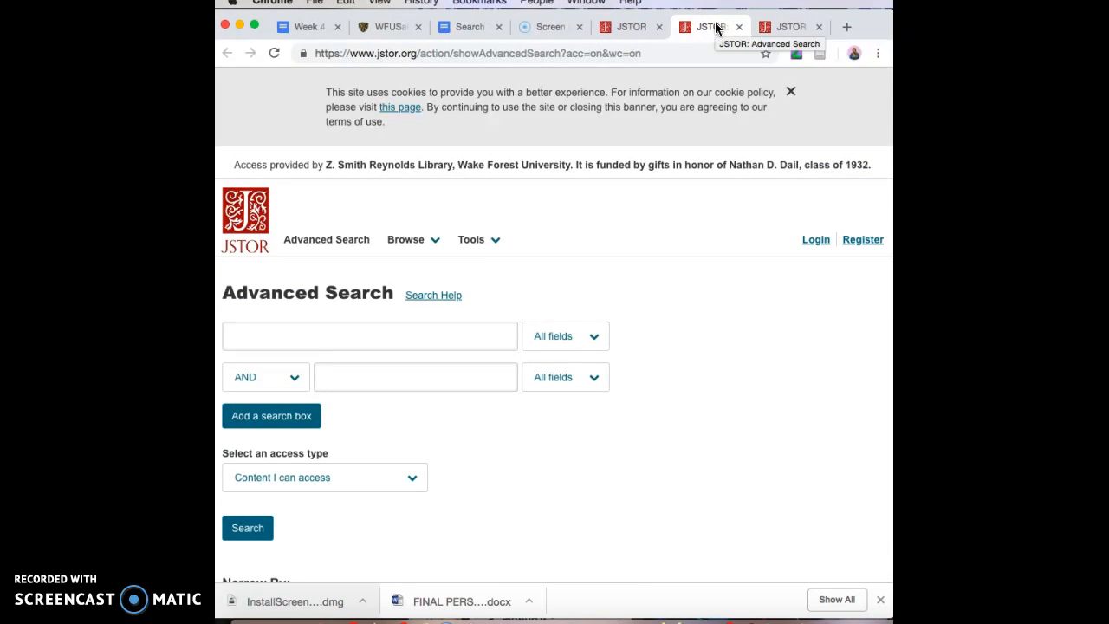
click(792, 27)
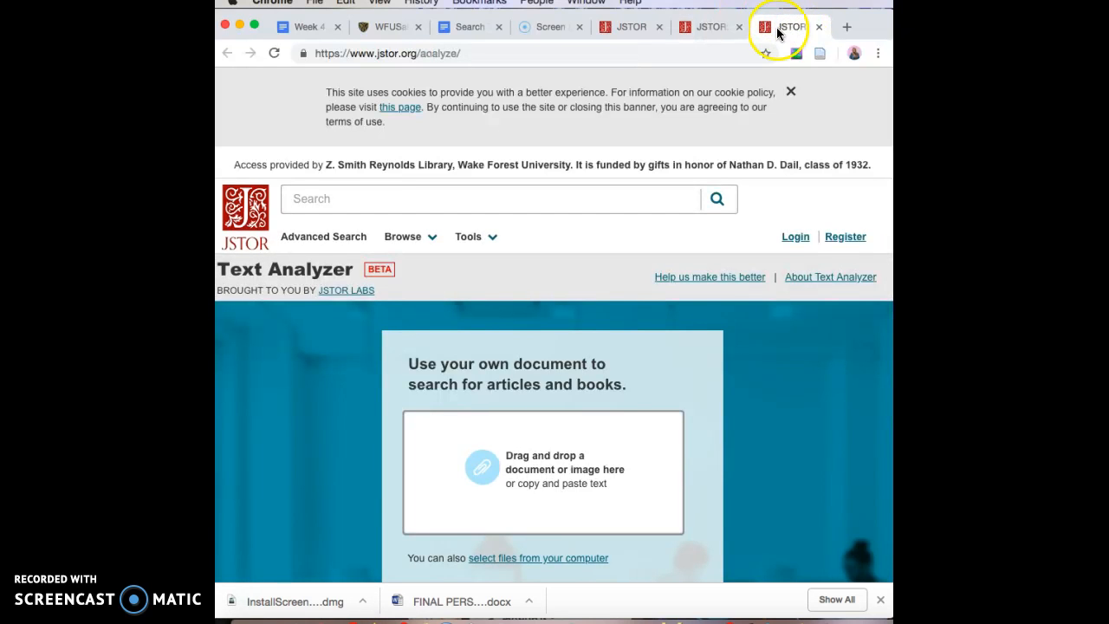
click(710, 27)
click(633, 27)
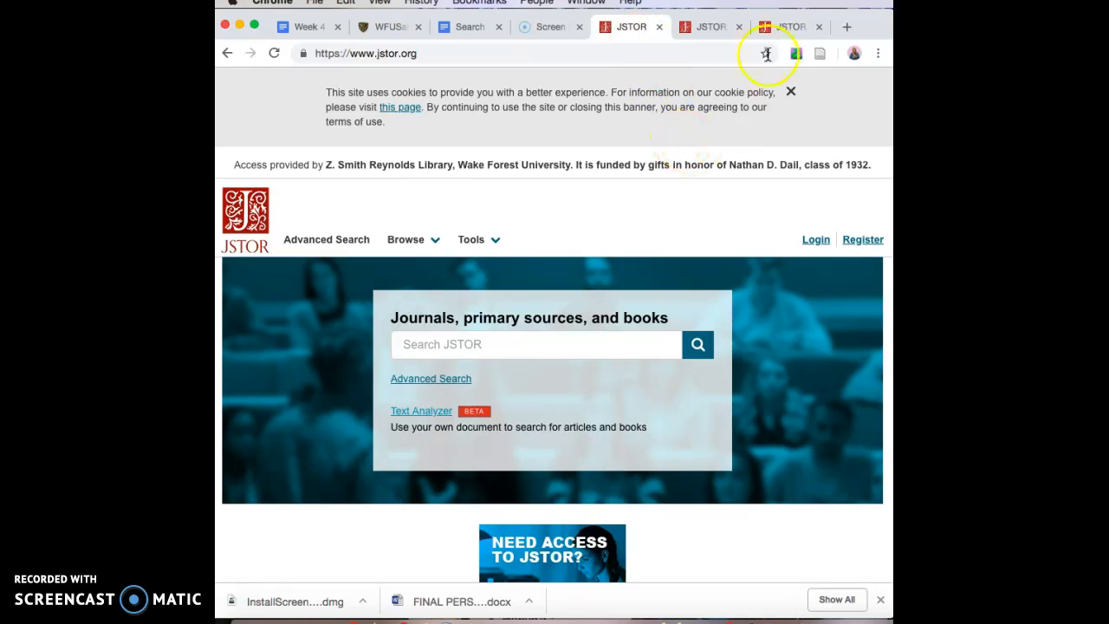
click(720, 27)
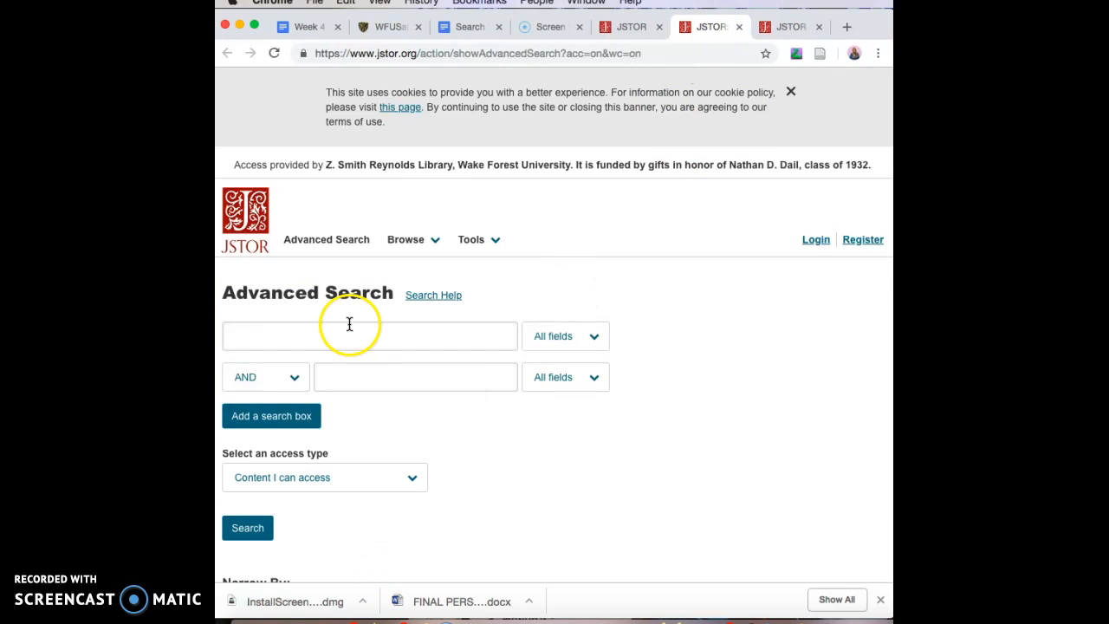
click(626, 27)
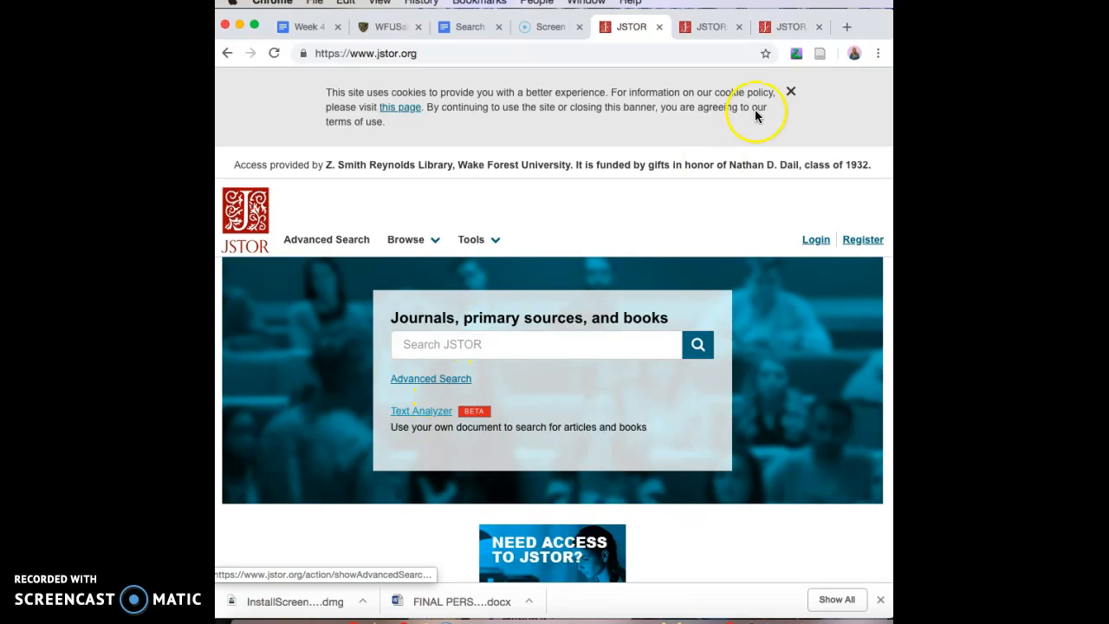
Step: On the Advanced Search page, enter "education" as the first term and "free access" as the second, combined with AND
click(713, 30)
scroll(528, 211, down, 3)
click(442, 286)
text(f)
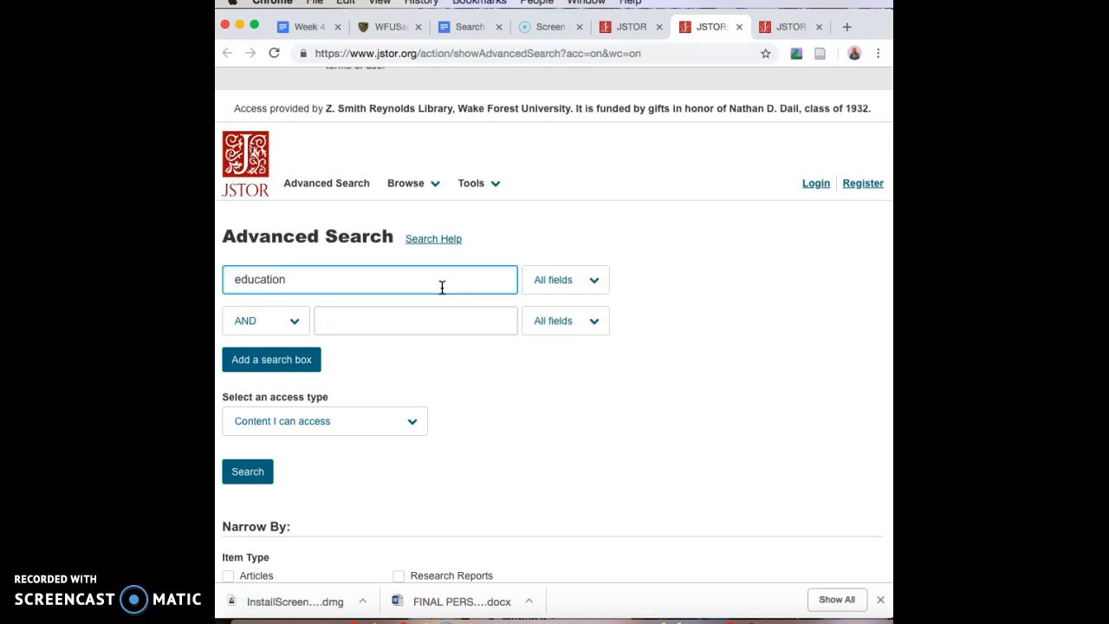
click(440, 330)
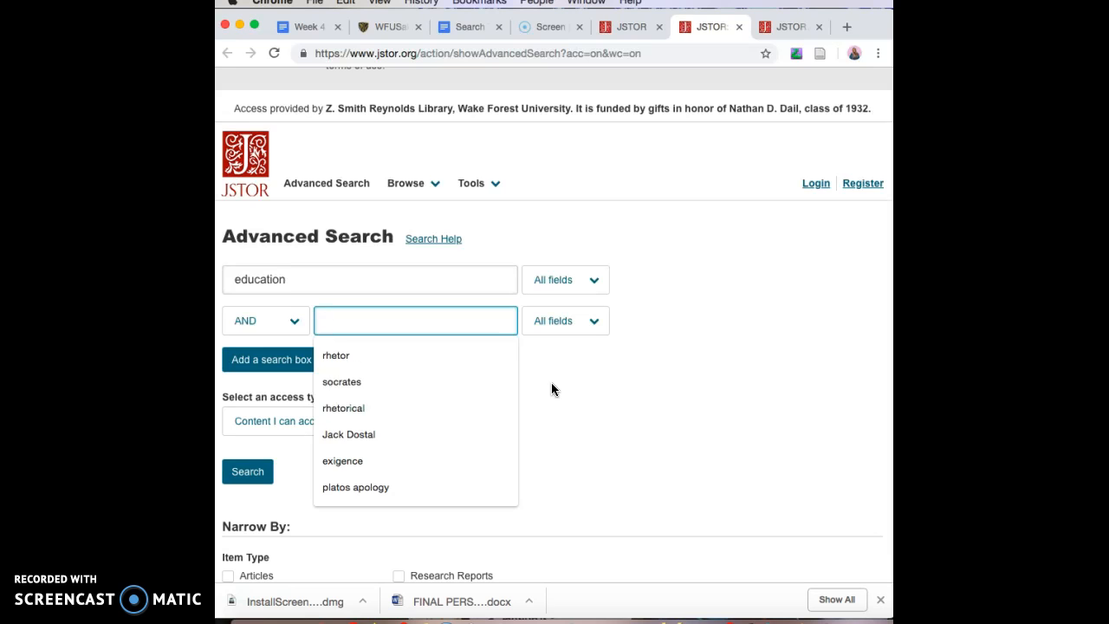
text(free access)
Step: Add a third search term "human right" combined with AND and run the advanced search
click(263, 359)
click(342, 370)
text(hu)
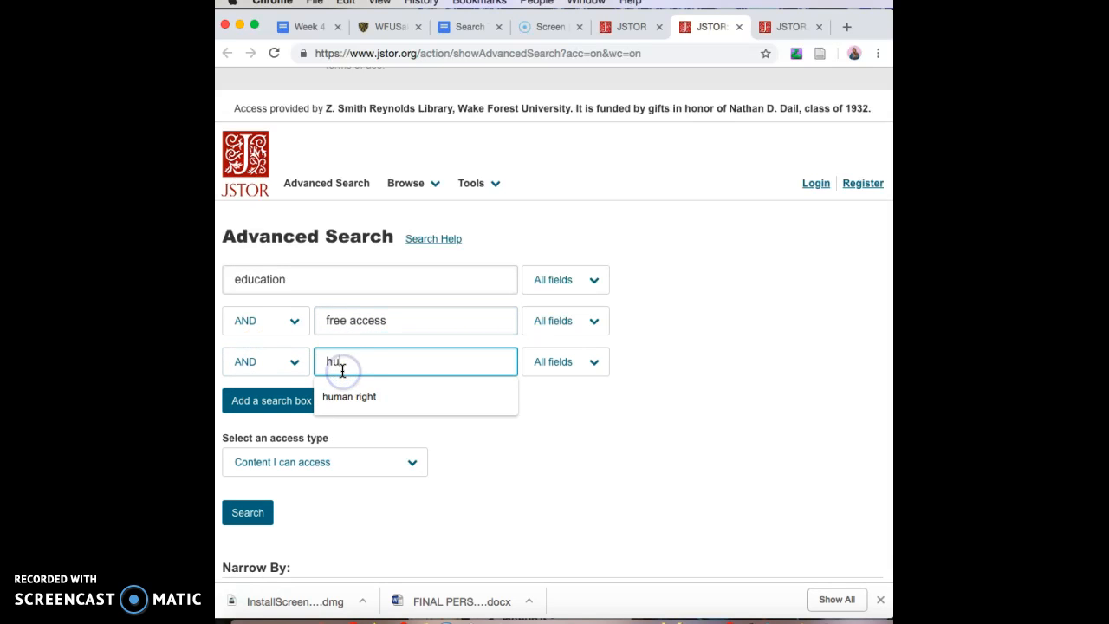
text(man right)
click(253, 513)
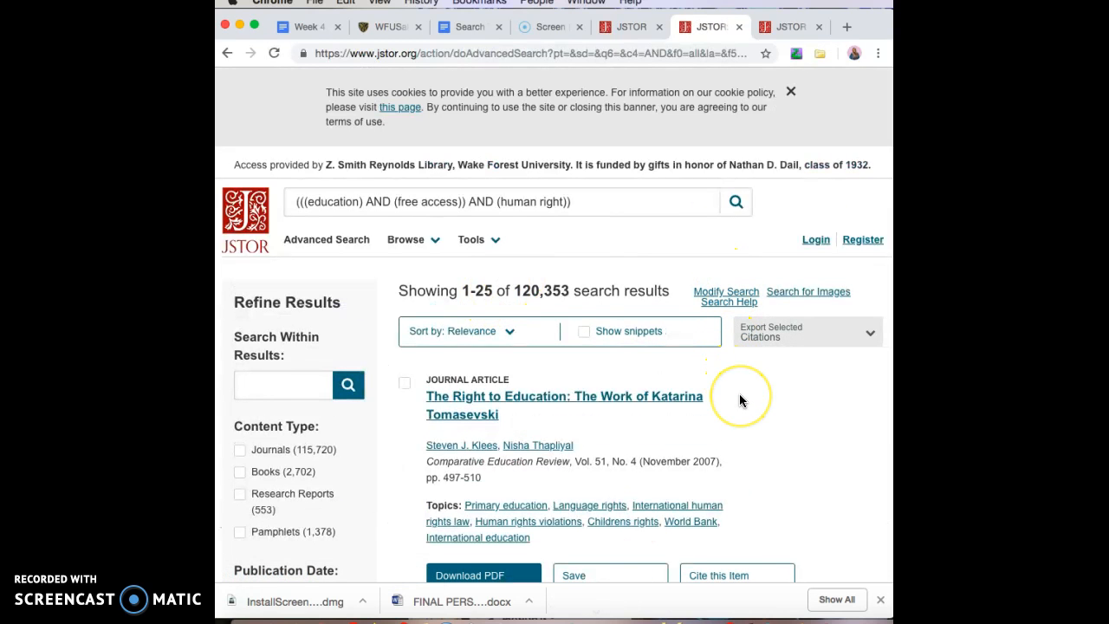
Step: Look over the search results and open the journal article beginning "The Right to Education"
scroll(739, 395, down, 5)
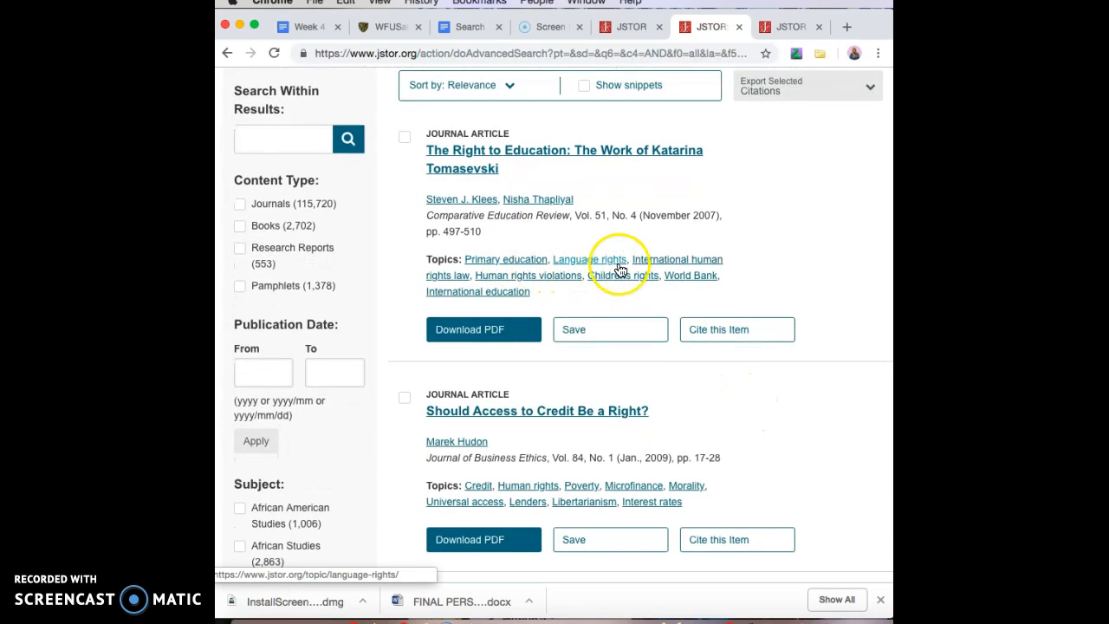
scroll(597, 251, down, 1)
scroll(693, 199, up, 2)
click(678, 187)
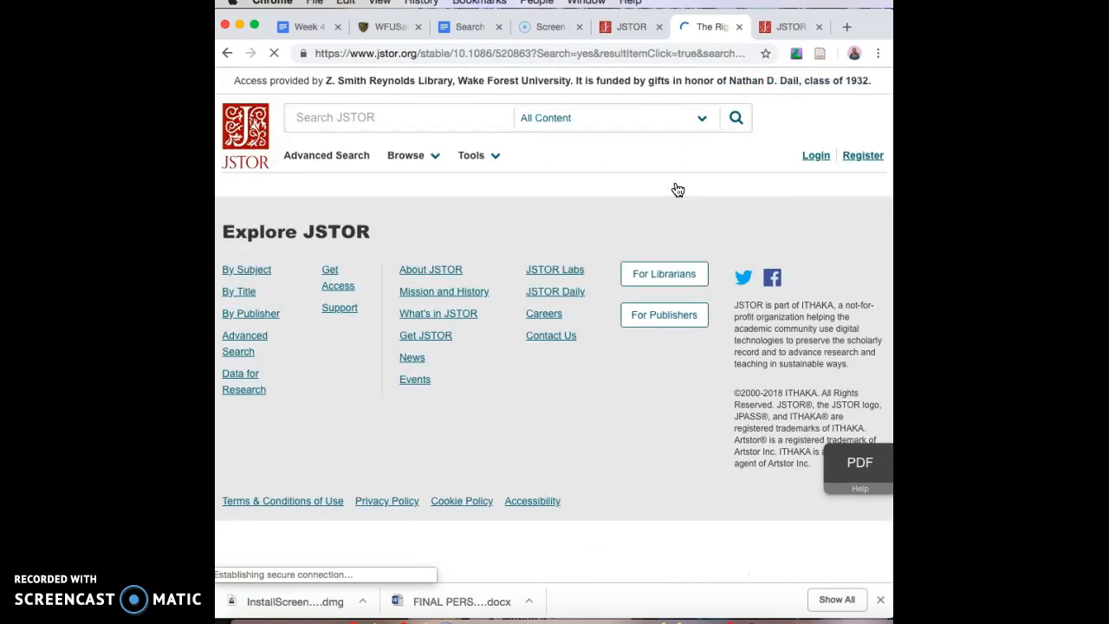
Step: Read through the article's preview up to its second page and return to the search results
scroll(304, 364, down, 5)
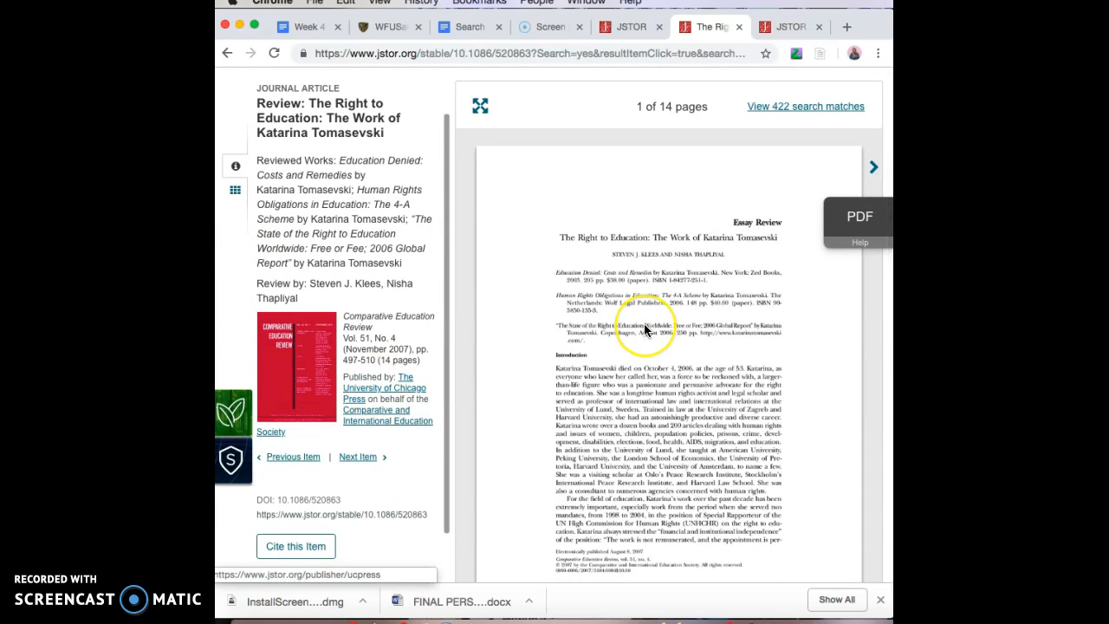
scroll(644, 325, down, 3)
click(874, 455)
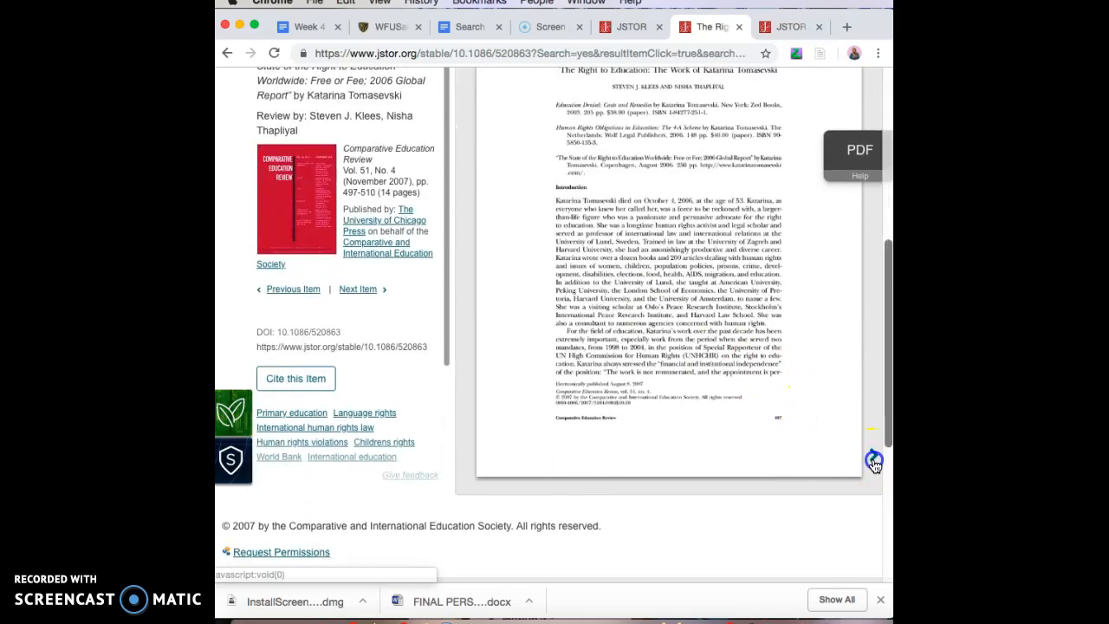
scroll(871, 485, down, 1)
scroll(854, 408, up, 6)
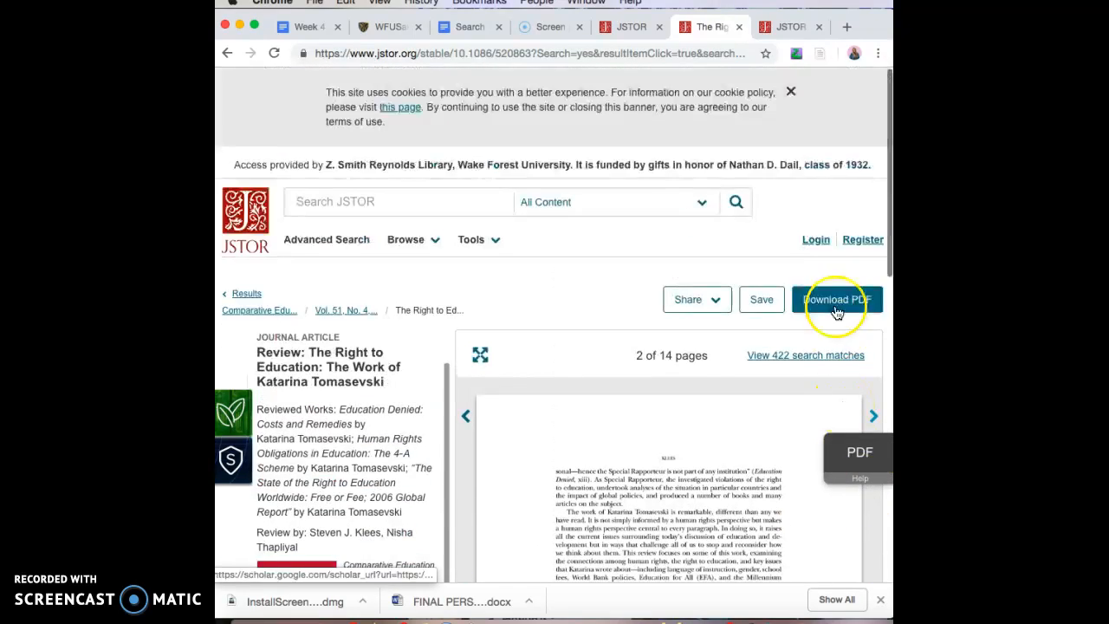
scroll(782, 329, down, 3)
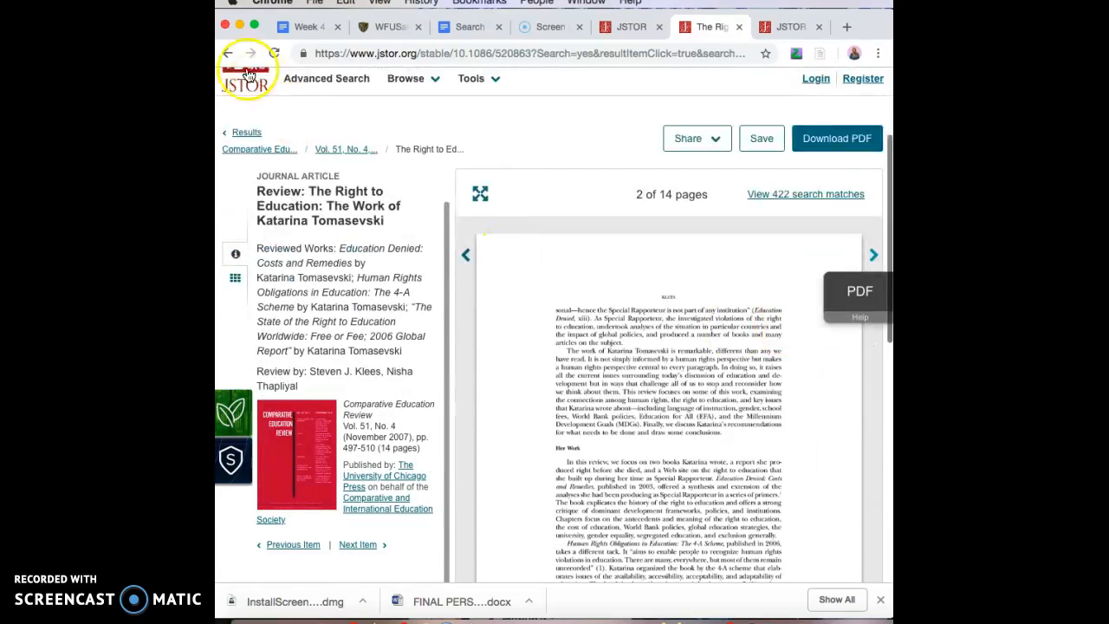
click(228, 54)
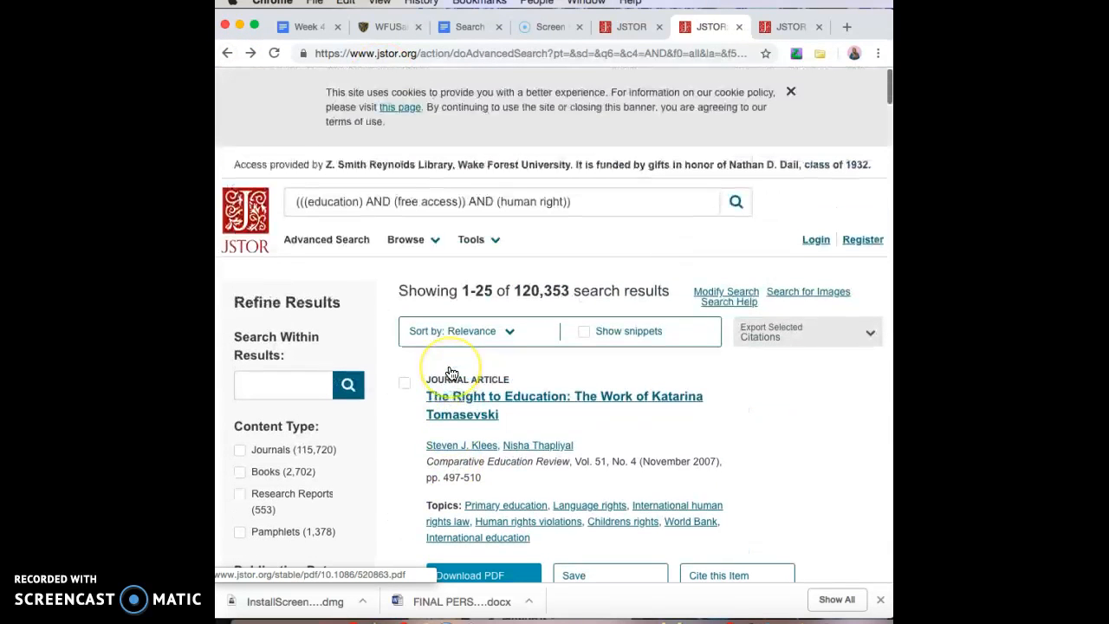
Step: Narrow the results to books and open the chapter "Owning the Right to Open Up Access to Scientific Publications"
scroll(306, 374, down, 2)
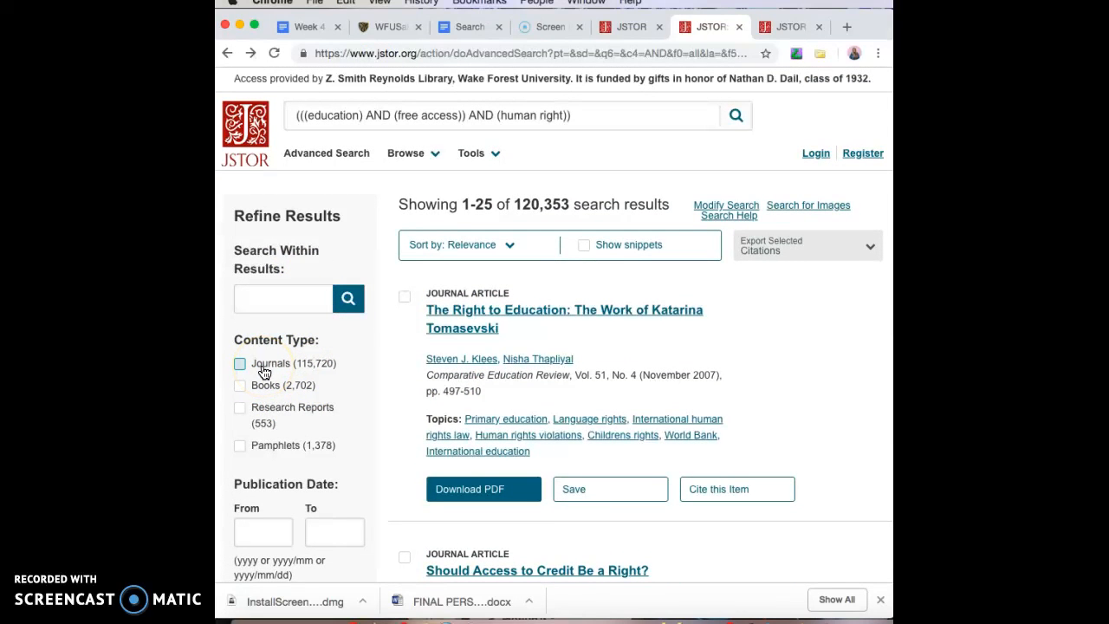
click(240, 386)
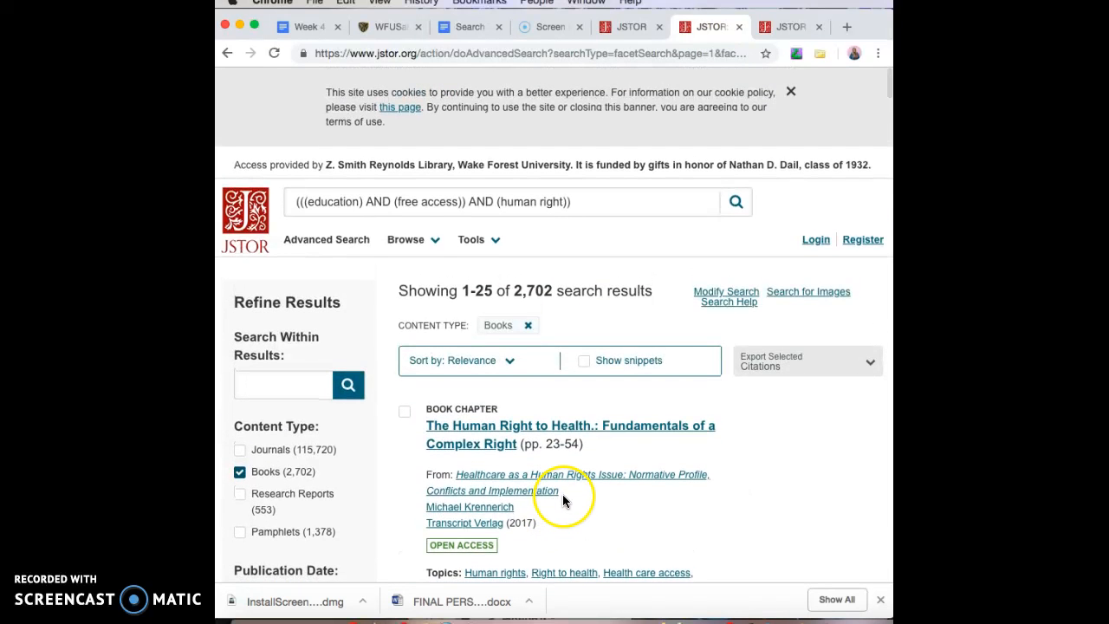
scroll(563, 494, down, 2)
scroll(742, 310, down, 3)
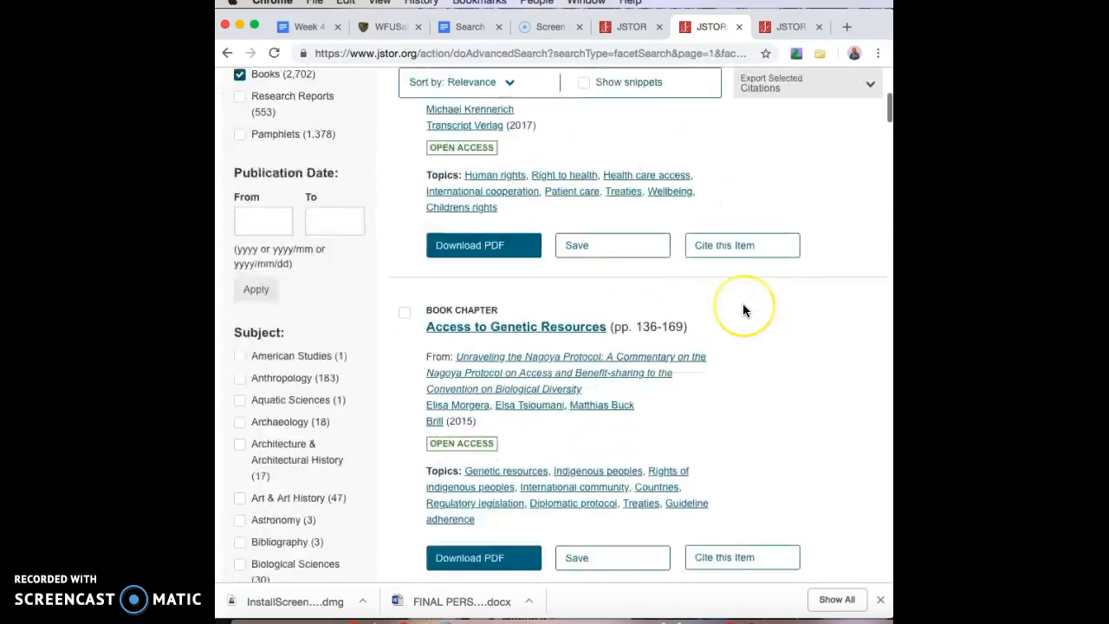
scroll(743, 310, down, 2)
scroll(513, 255, down, 1)
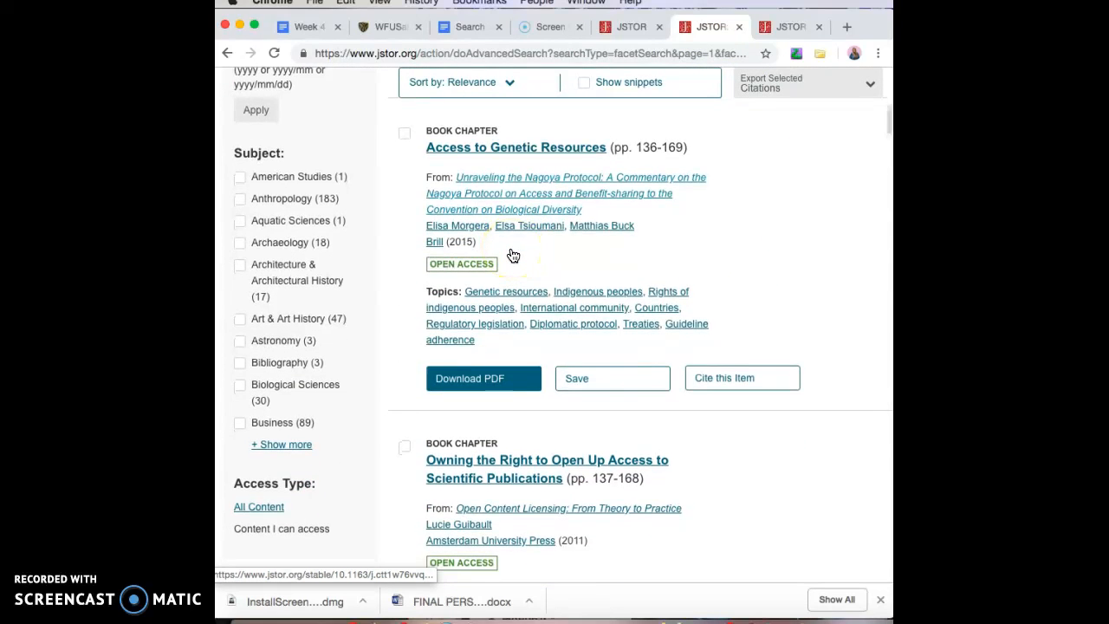
scroll(624, 513, down, 2)
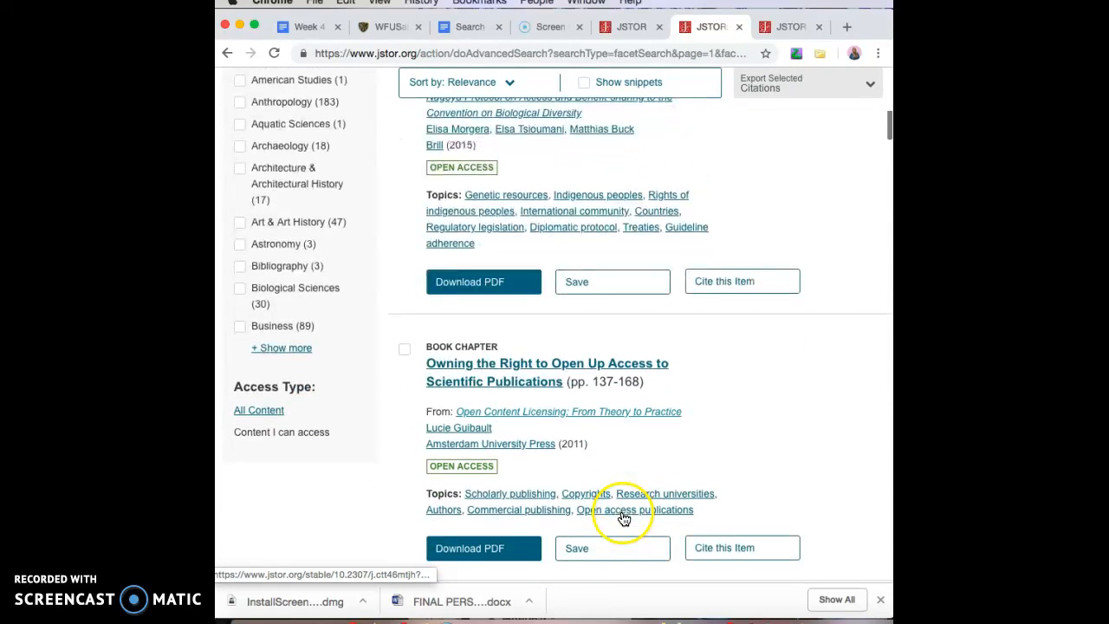
click(542, 381)
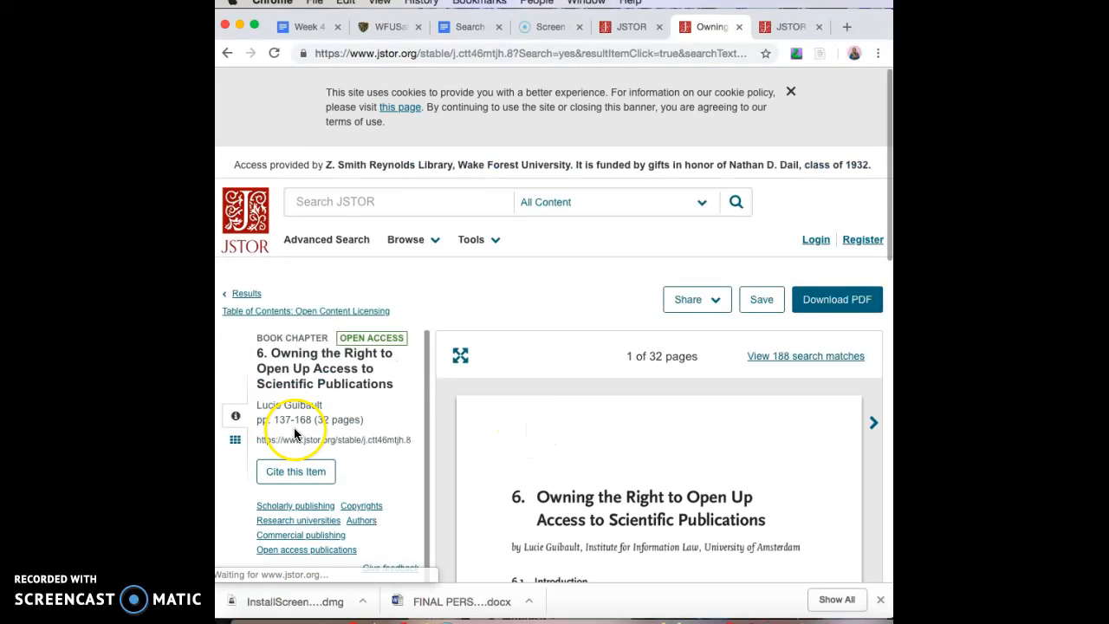
Step: Skim the chapter's preview up to its third page and go back to the book results
scroll(286, 442, down, 3)
scroll(605, 434, down, 3)
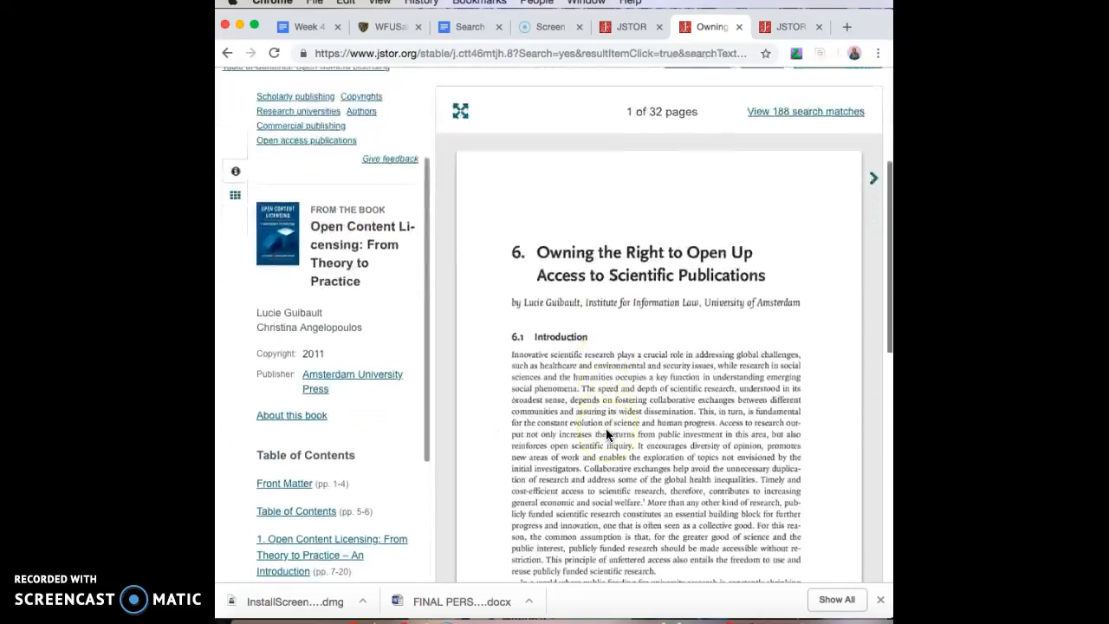
scroll(606, 429, down, 5)
scroll(699, 433, up, 2)
click(872, 502)
click(873, 503)
scroll(872, 506, up, 2)
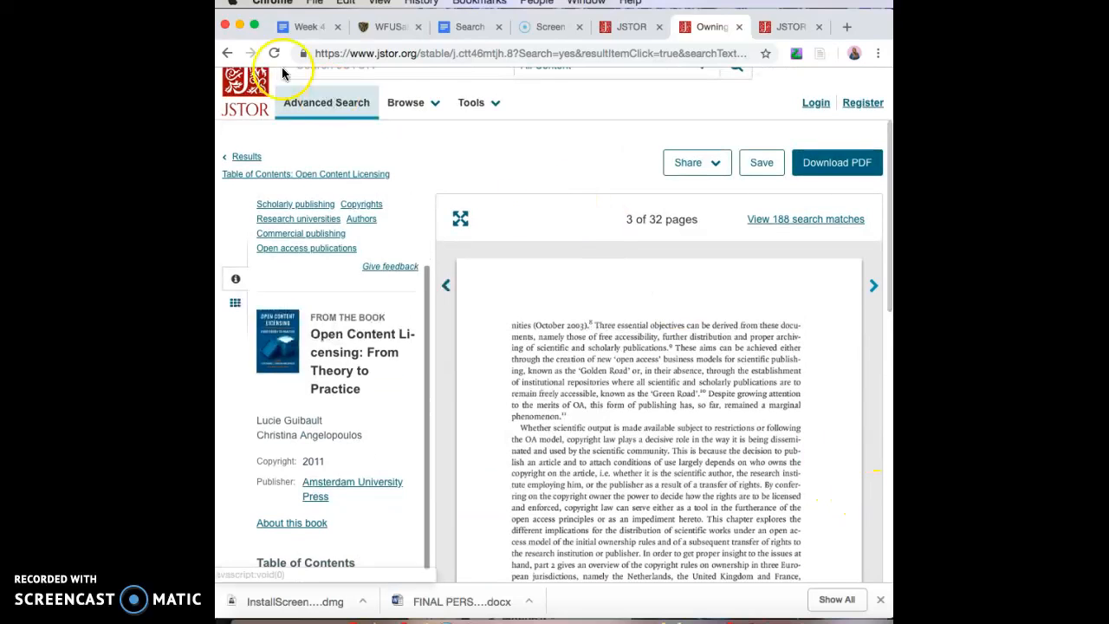
click(228, 53)
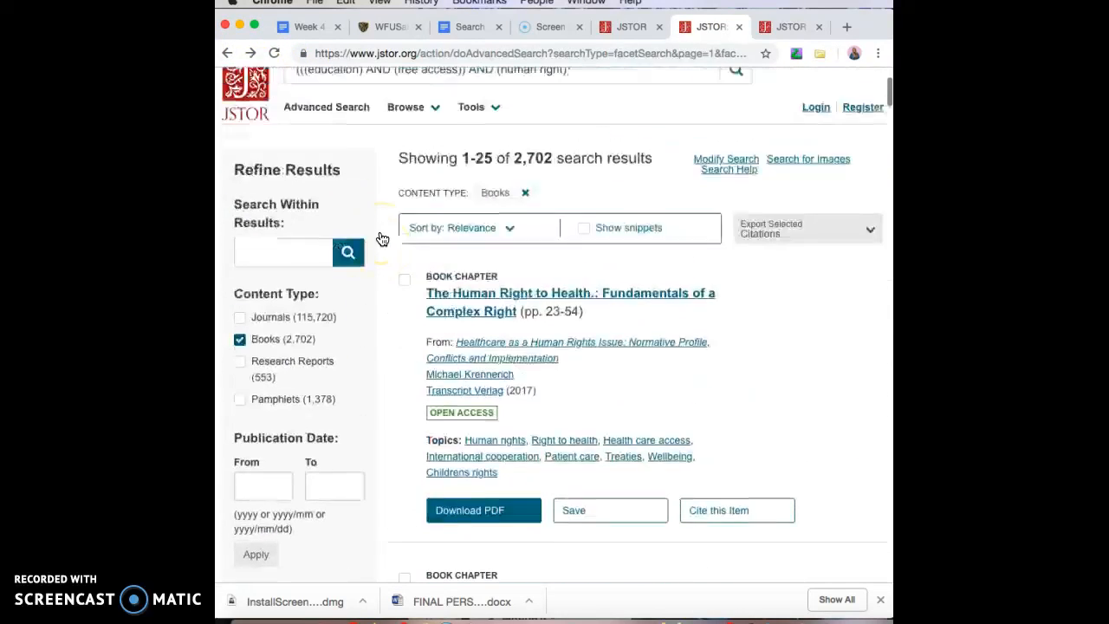
Step: Expand the full list of subjects and narrow the book results to Religion
scroll(364, 268, down, 3)
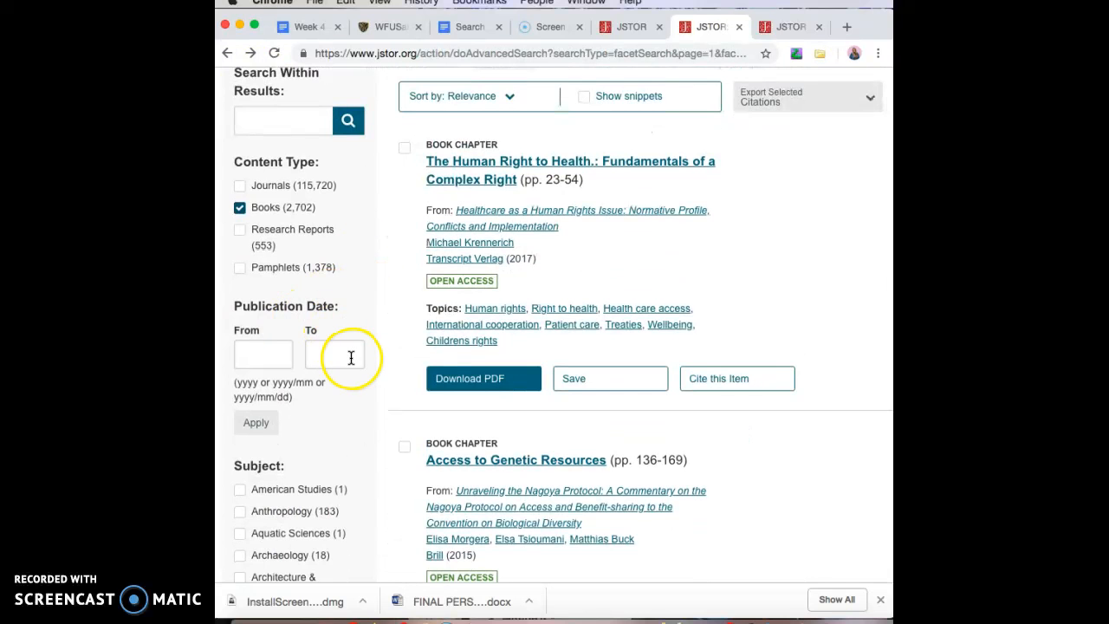
scroll(351, 357, down, 7)
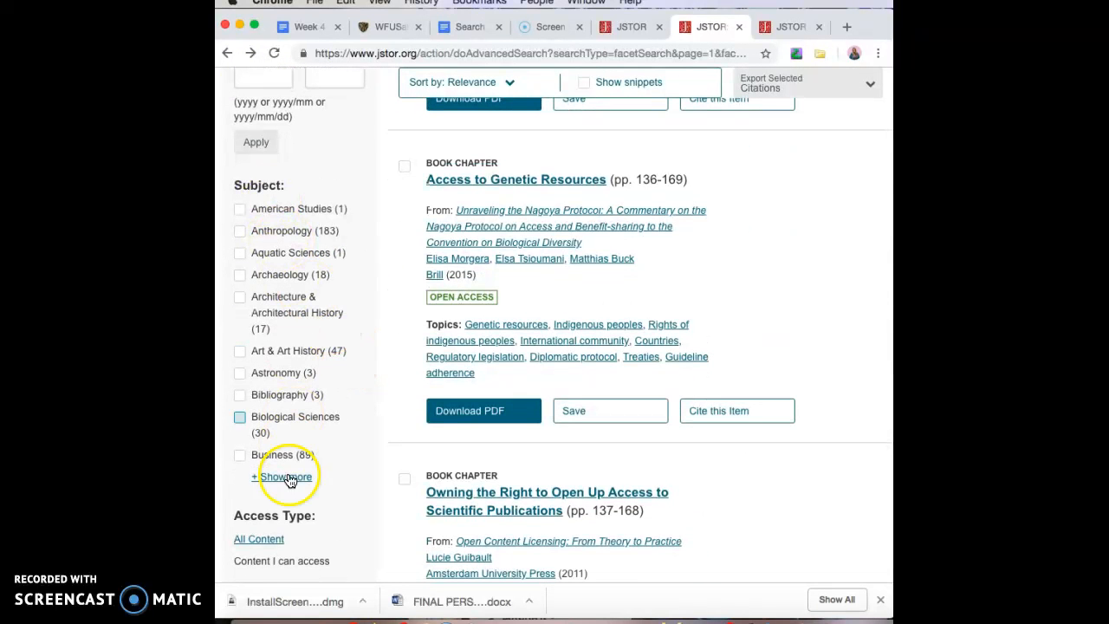
click(282, 477)
scroll(285, 232, down, 1)
scroll(284, 232, down, 20)
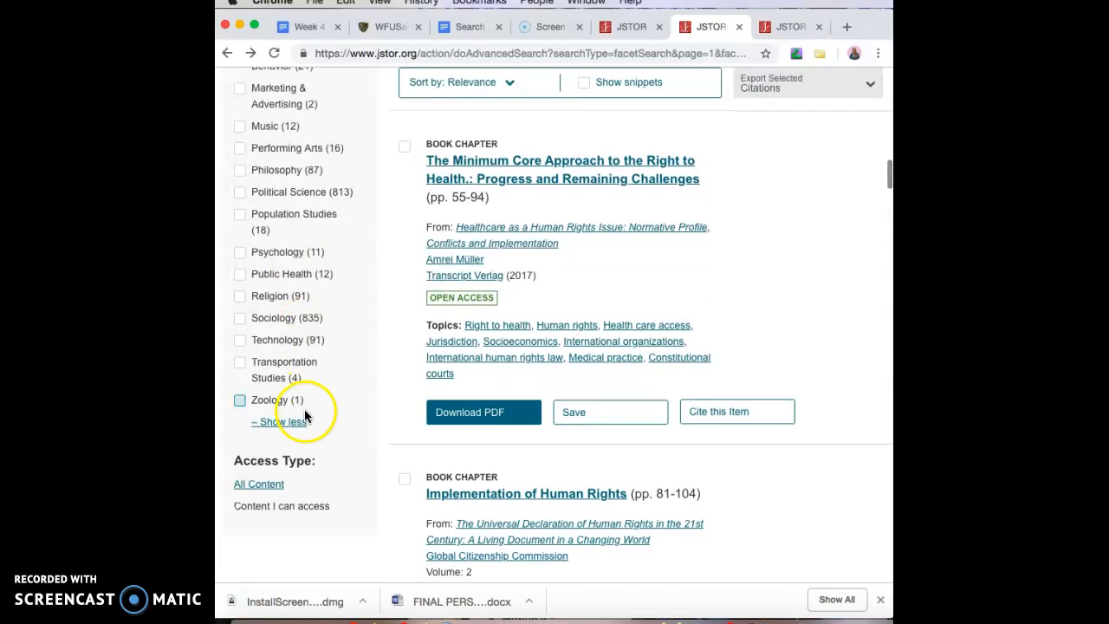
scroll(303, 412, up, 3)
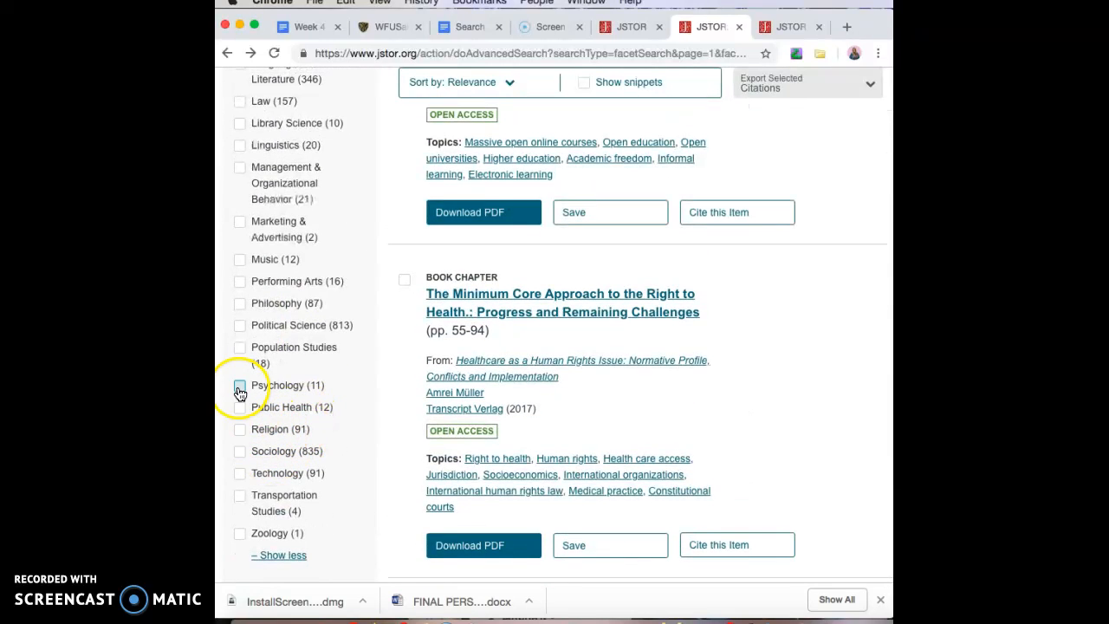
click(240, 429)
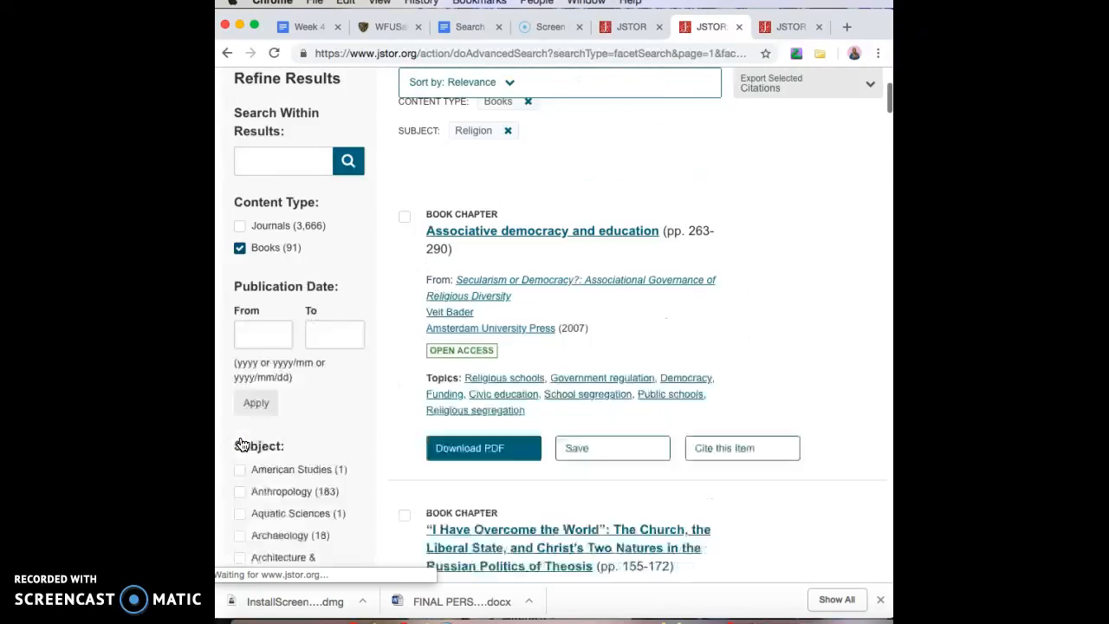
Step: Look through the book chapters listed under the Religion subject
scroll(277, 368, down, 5)
scroll(624, 419, up, 5)
scroll(798, 446, down, 8)
scroll(797, 444, down, 5)
scroll(767, 416, up, 1)
scroll(698, 325, down, 3)
scroll(700, 326, down, 1)
scroll(699, 326, up, 5)
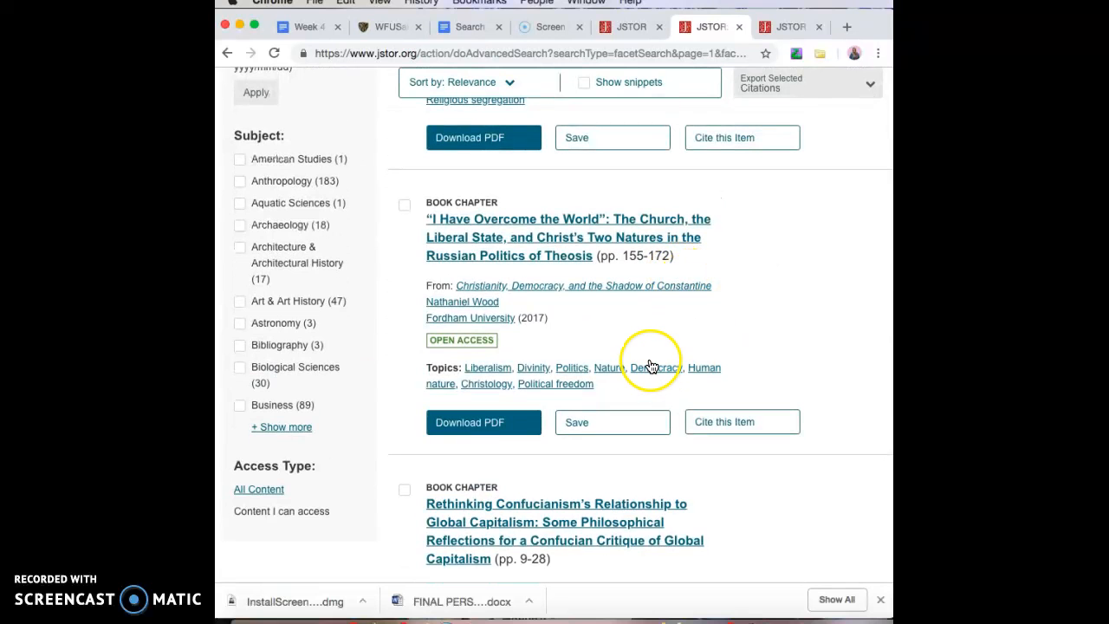
Step: Go to the JSTOR Text Analyzer page and switch to the Annotation 1 document in Word
click(791, 27)
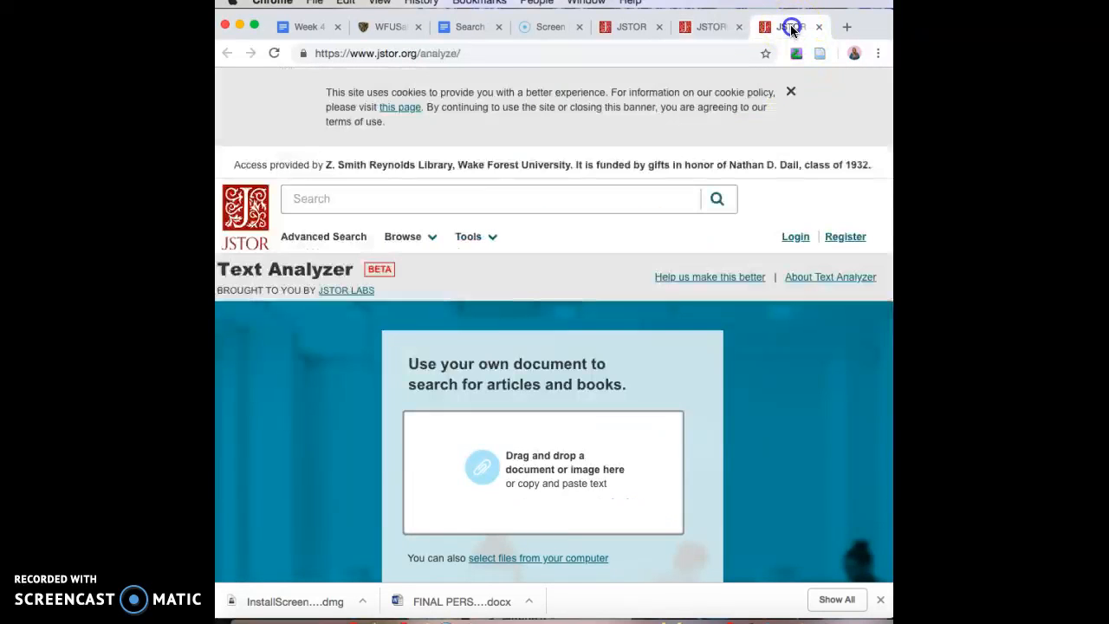
scroll(777, 450, down, 3)
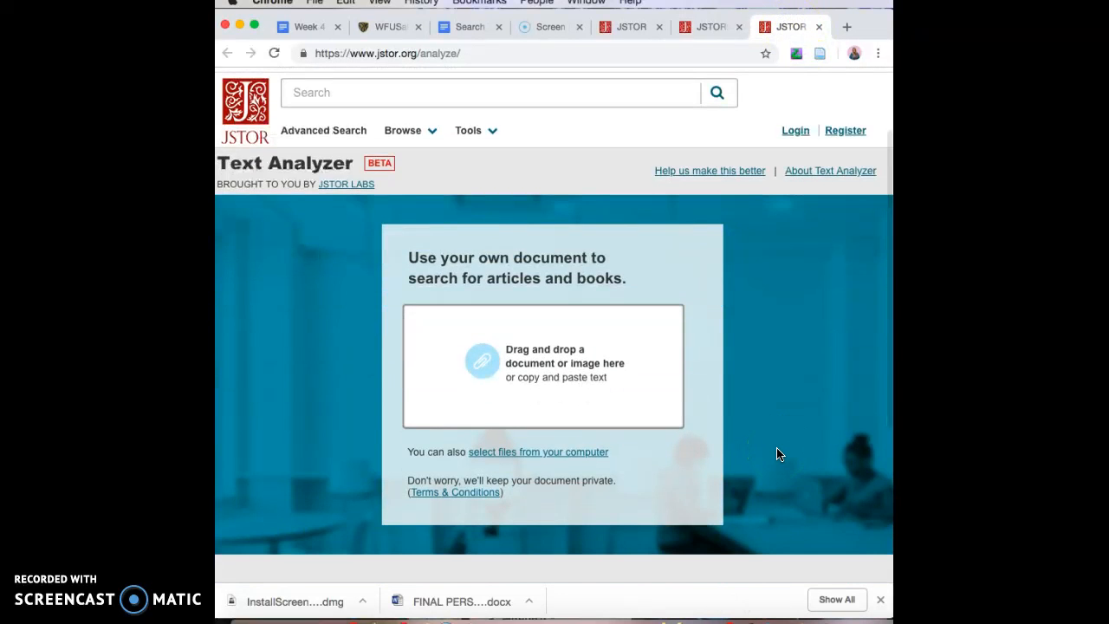
scroll(776, 454, down, 1)
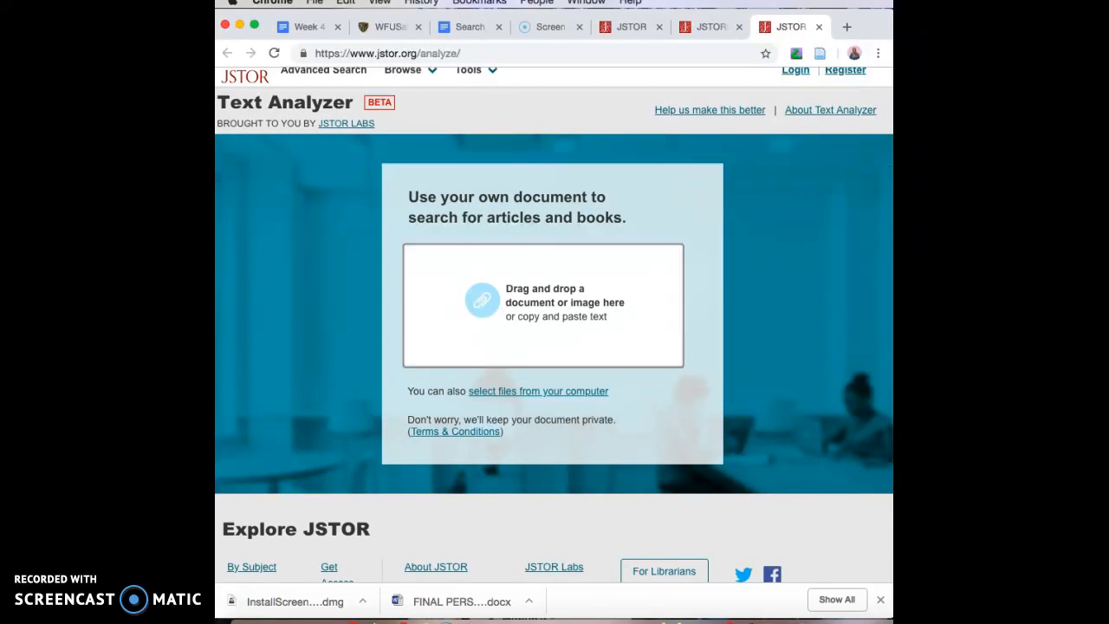
click(979, 621)
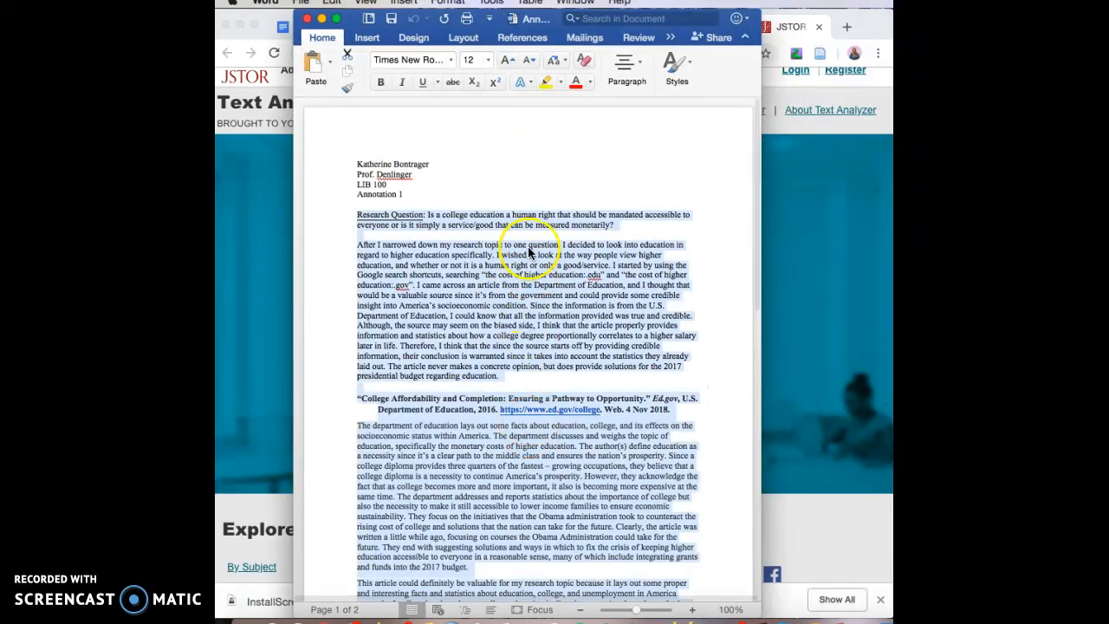
Step: Copy the selected research question and annotation text from the Word document and minimize its window to return to the Text Analyzer page
scroll(529, 251, down, 1)
scroll(528, 246, down, 15)
scroll(528, 246, up, 15)
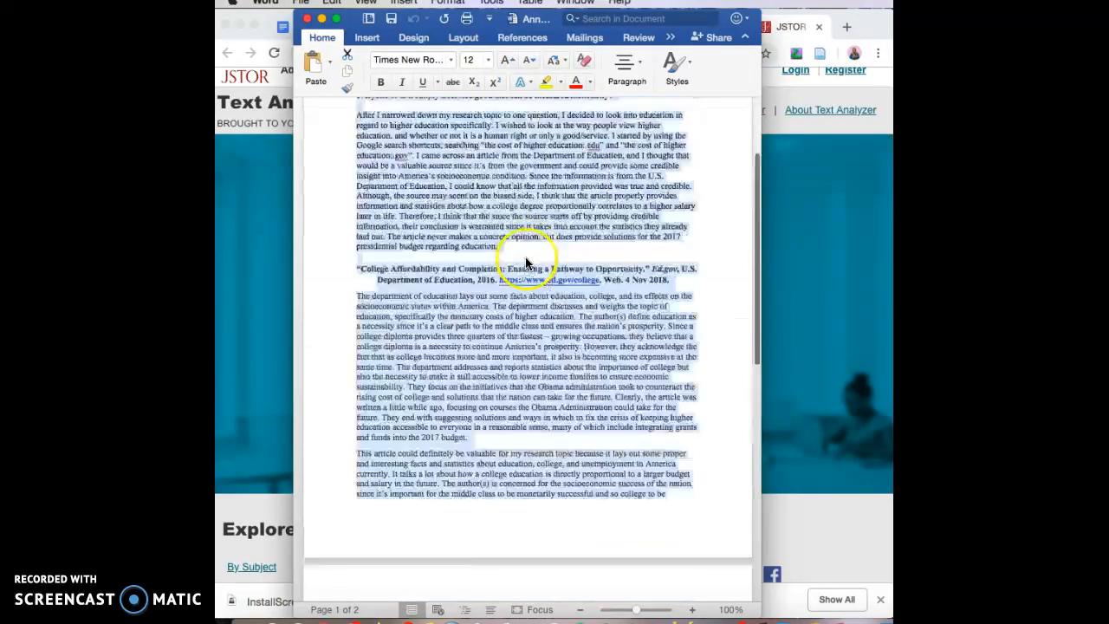
right_click(501, 282)
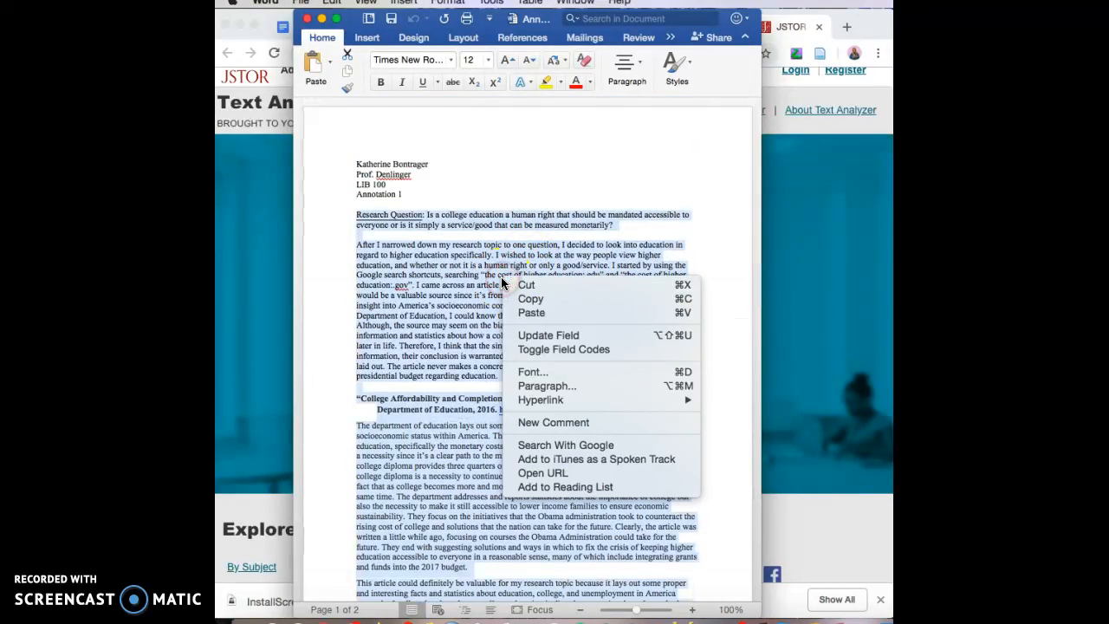
click(561, 299)
click(322, 18)
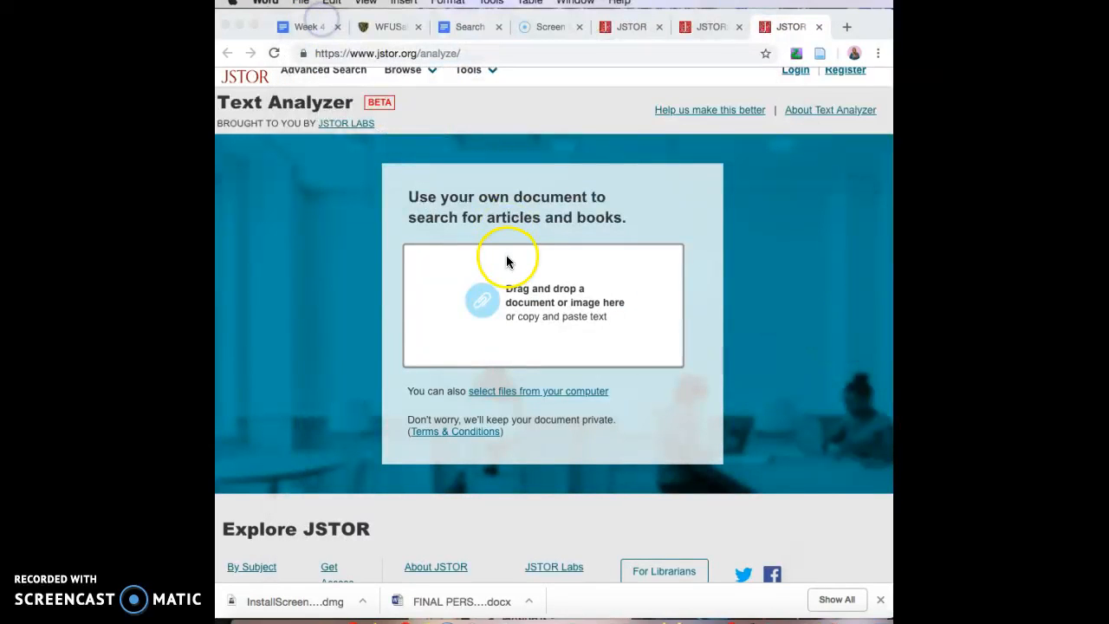
Step: Paste the copied annotation text into the Text Analyzer's document box and run the analysis
right_click(507, 256)
click(453, 290)
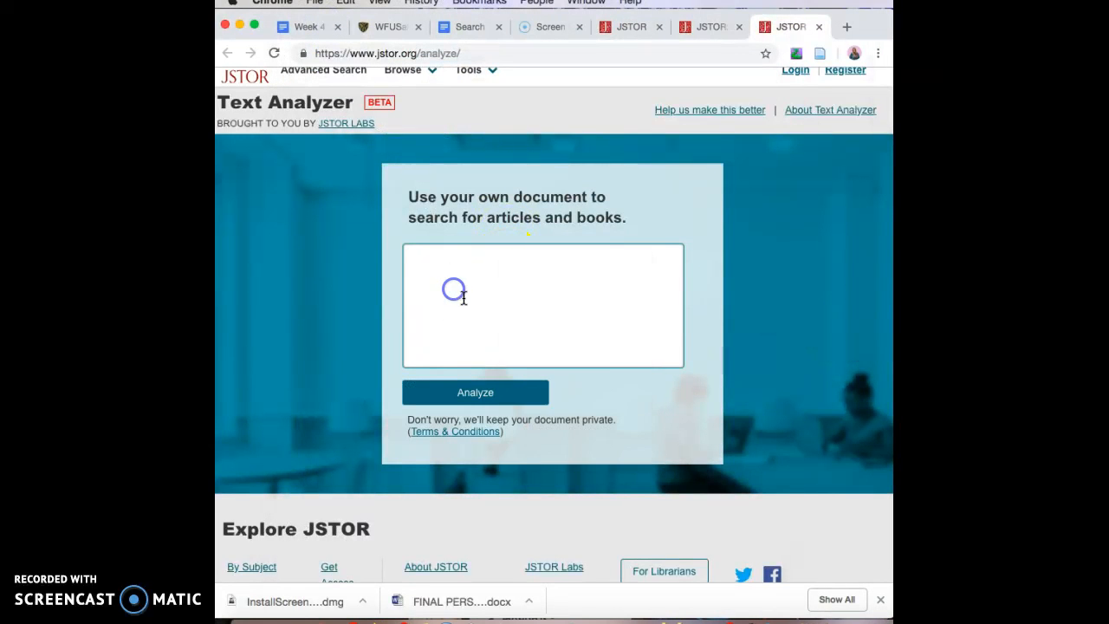
right_click(463, 299)
click(506, 389)
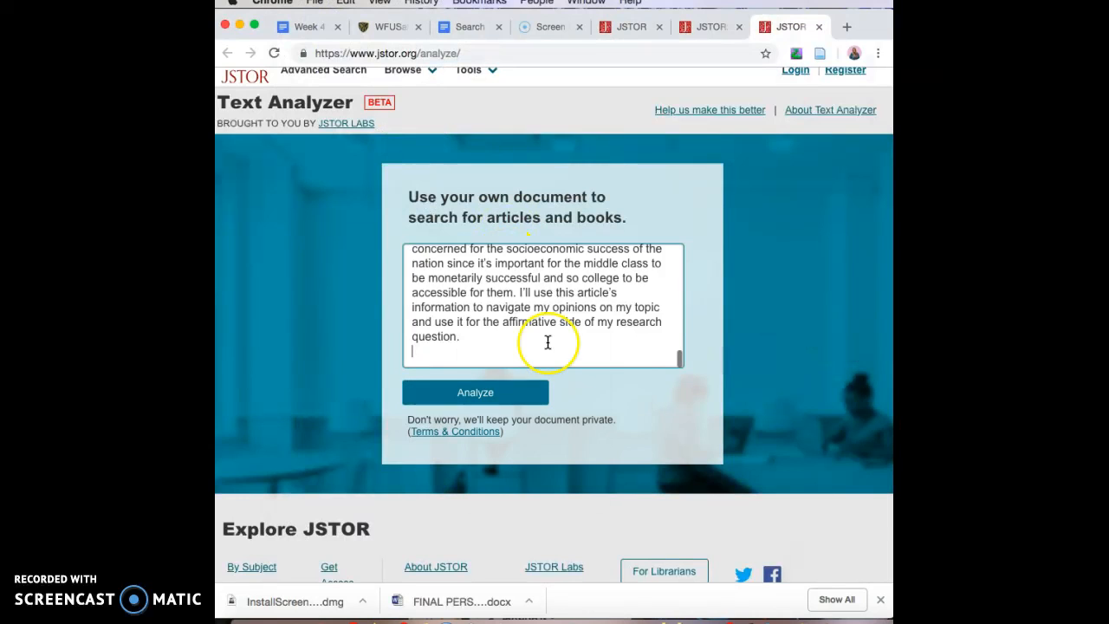
scroll(548, 342, down, 15)
scroll(547, 343, up, 15)
click(468, 392)
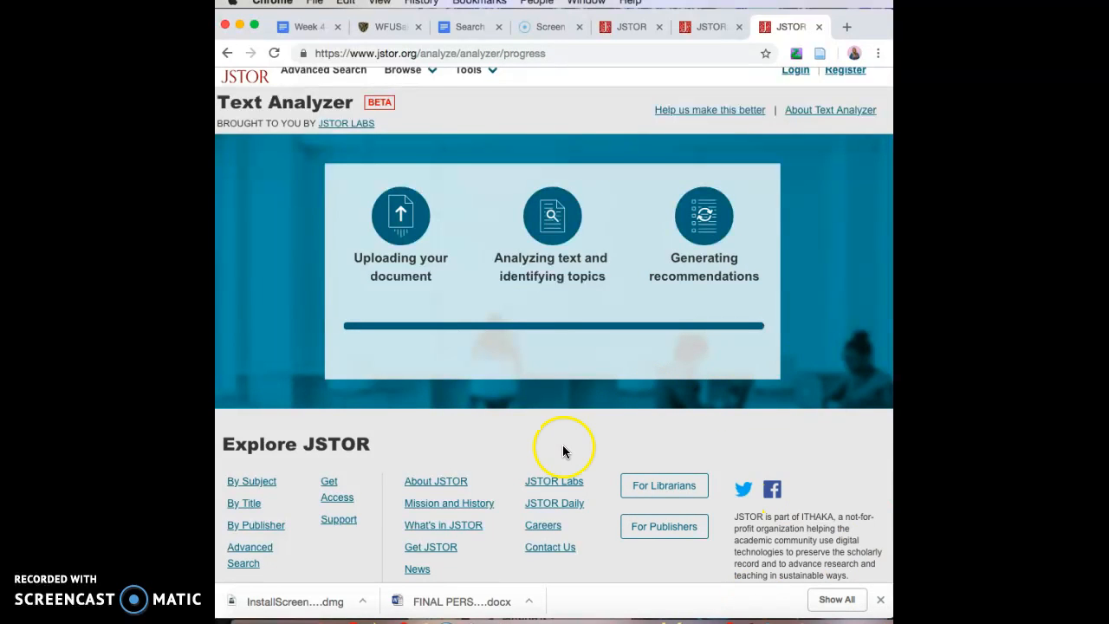
Step: Review the analysis: the weighted prioritized terms, the identified topics, people, locations and organizations, and the suggested articles
scroll(593, 421, down, 1)
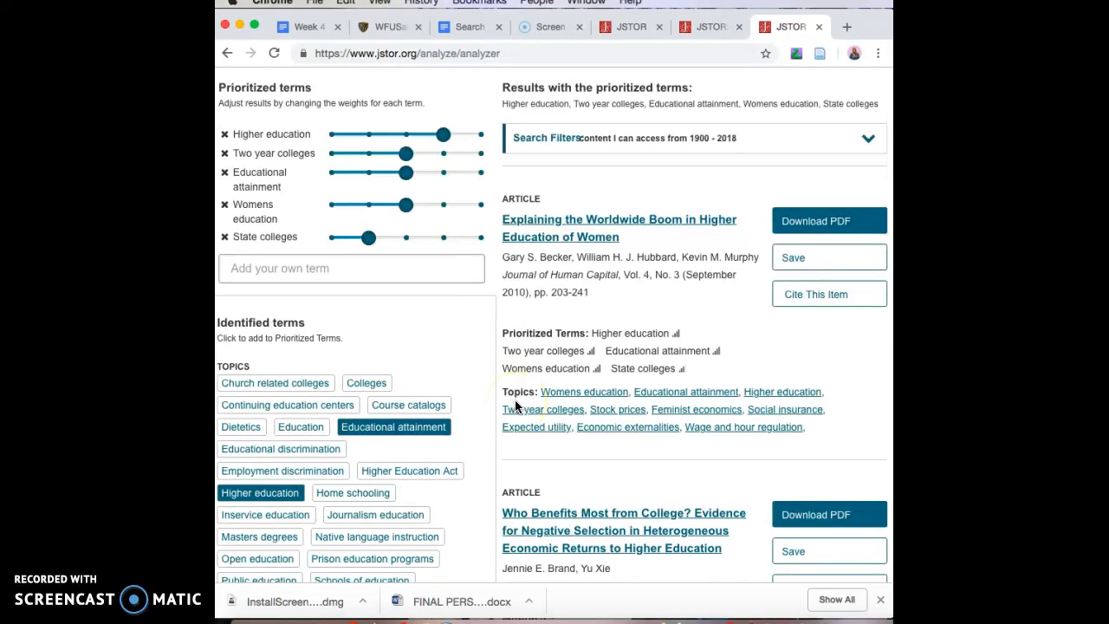
scroll(537, 351, up, 4)
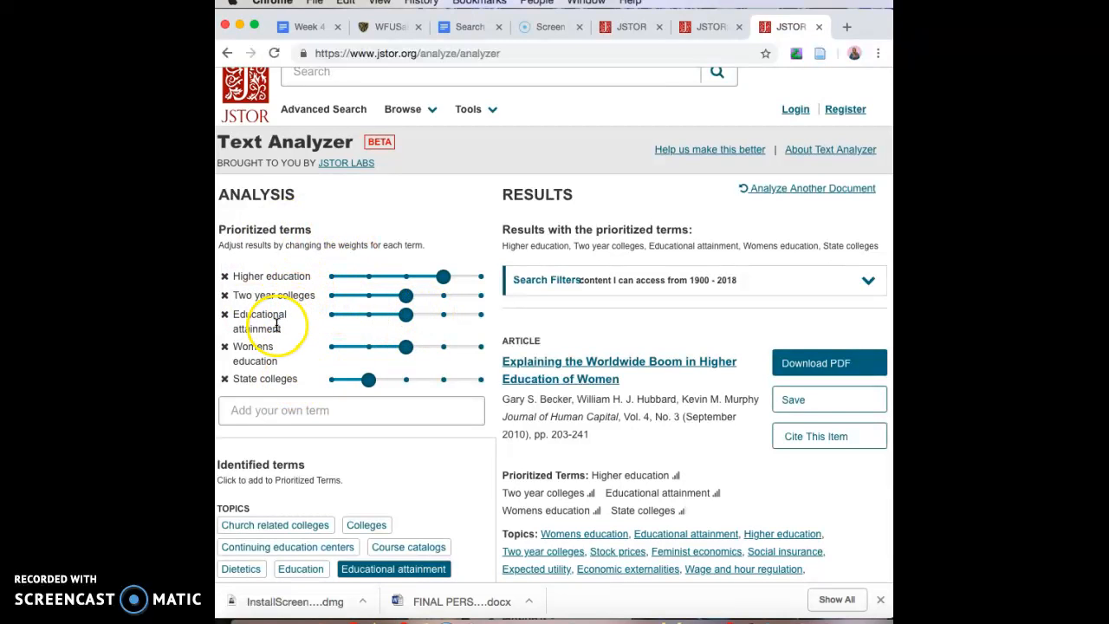
scroll(282, 347, down, 1)
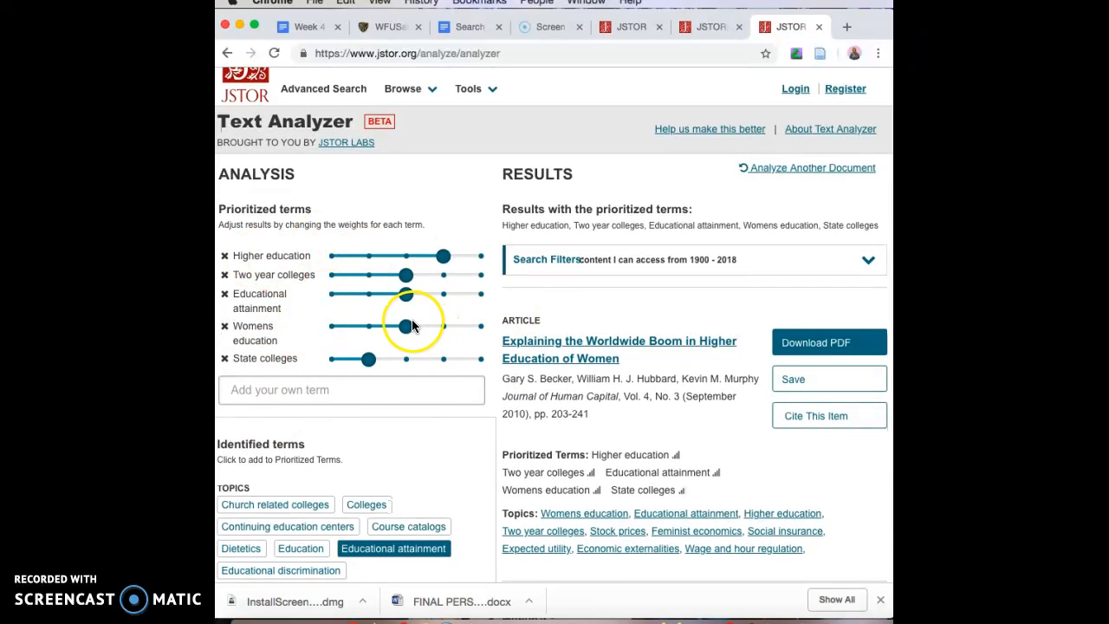
scroll(399, 317, down, 5)
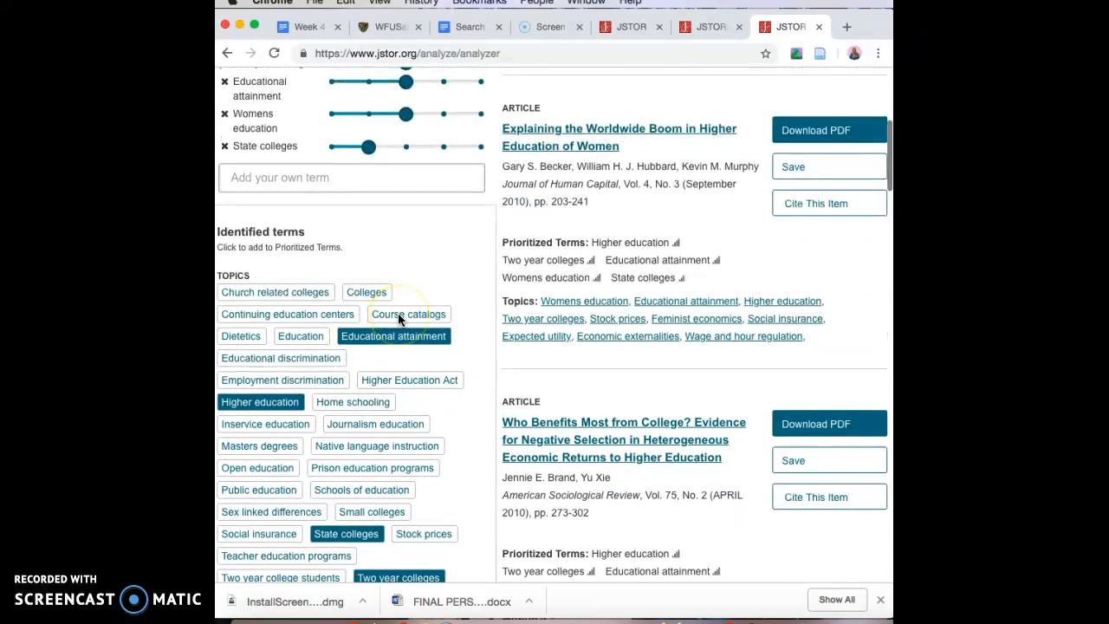
scroll(391, 299, down, 4)
scroll(392, 298, up, 2)
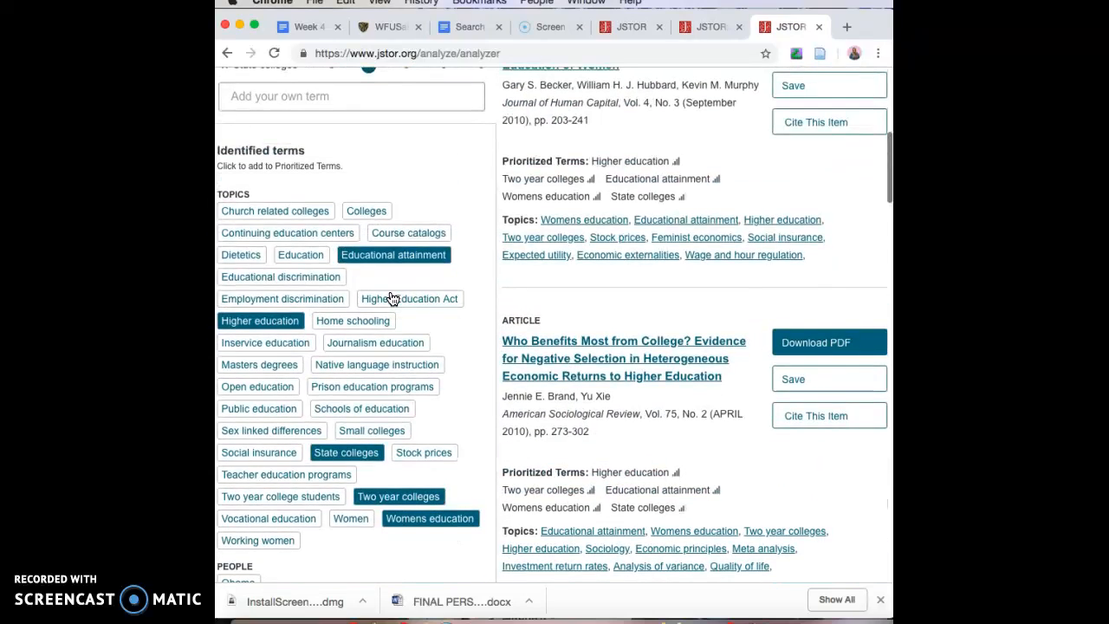
scroll(396, 491, down, 8)
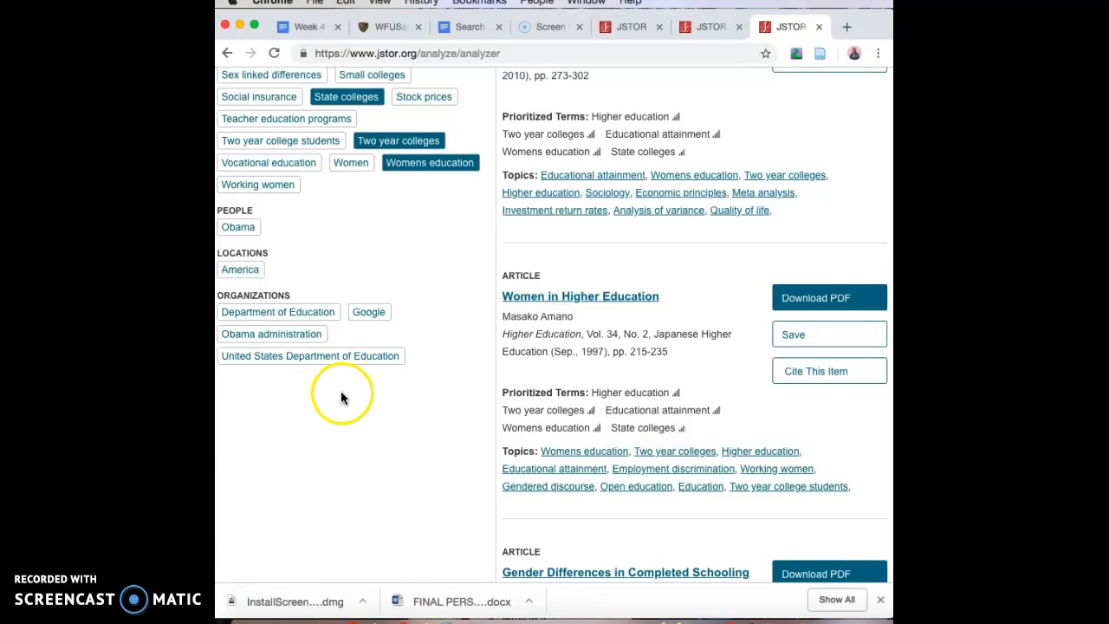
scroll(342, 396, up, 10)
scroll(701, 415, down, 3)
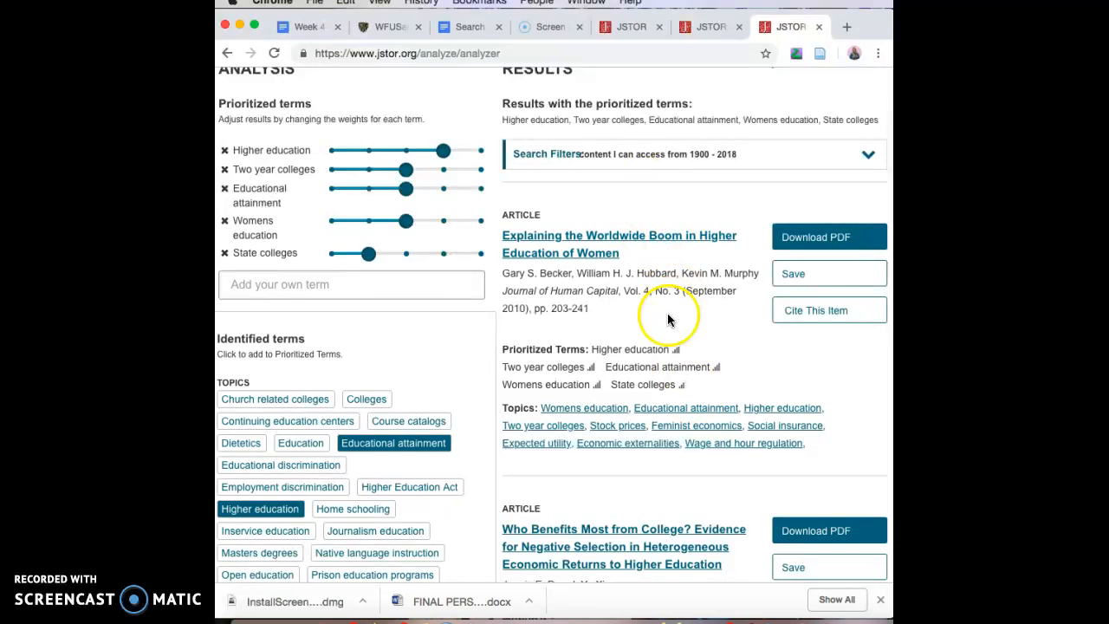
Step: Add "free education" and "human right" as custom prioritized terms for the analysis
click(307, 290)
text(free educat)
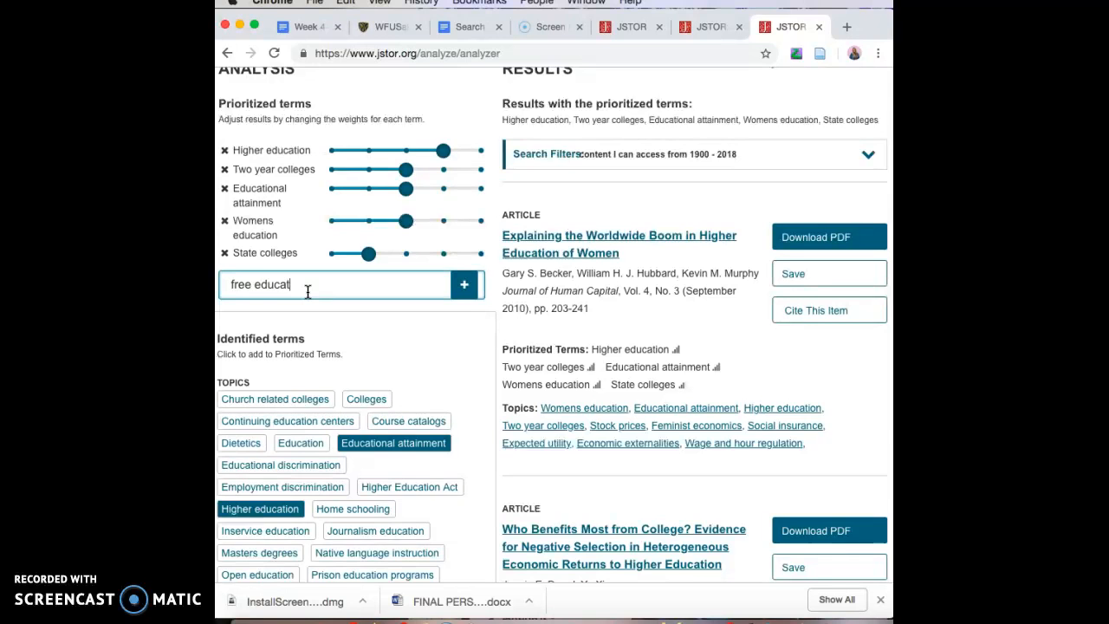
key(Return)
text(j)
key(BackSpace)
text(y)
key(BackSpace)
text(hm)
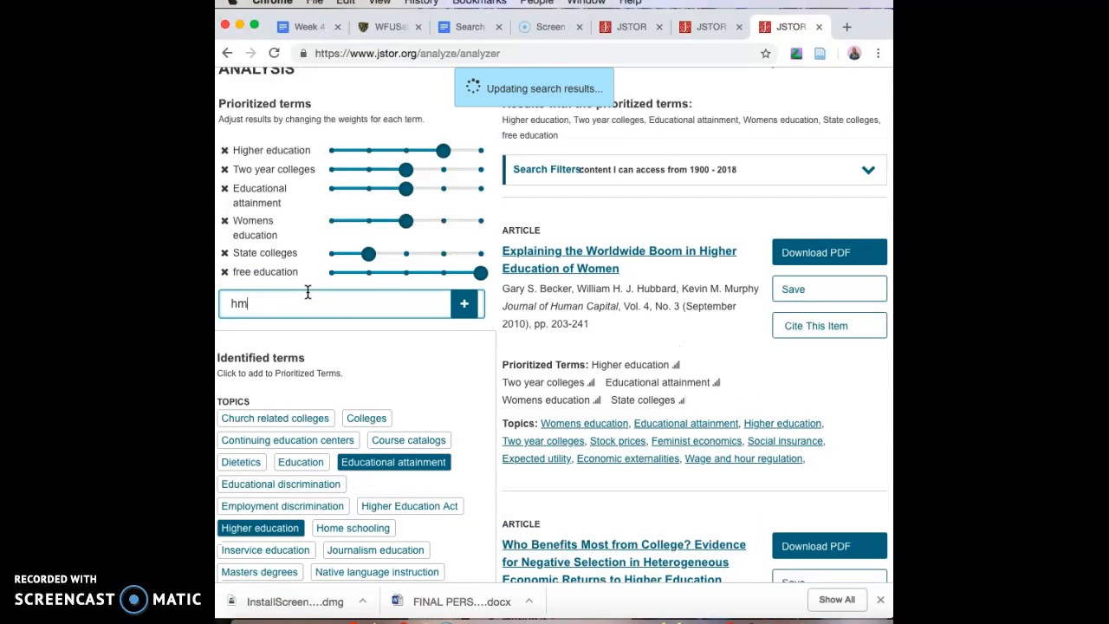
key(BackSpace)
text(uman right)
key(Return)
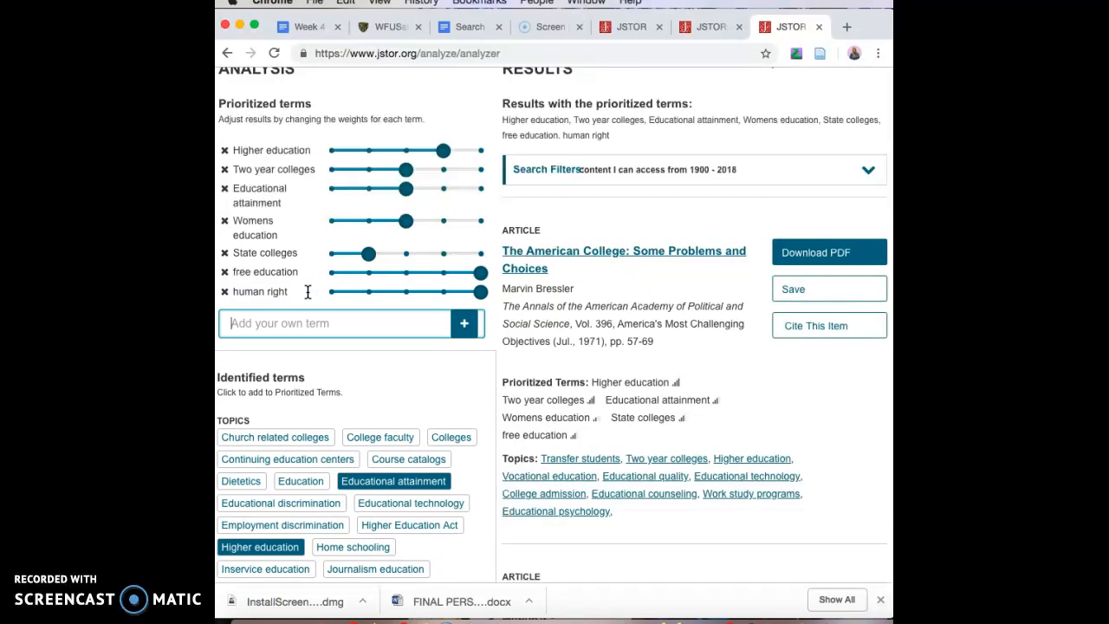
Step: Look through the updated article results and compare how each one matches the prioritized terms
click(613, 385)
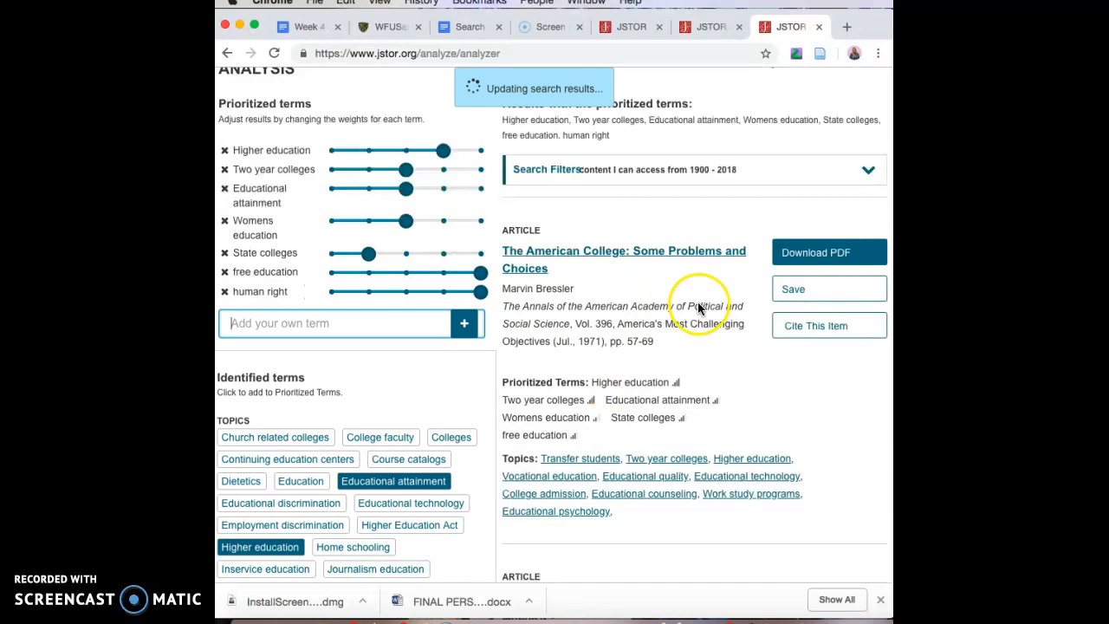
scroll(705, 302, down, 10)
scroll(706, 297, up, 10)
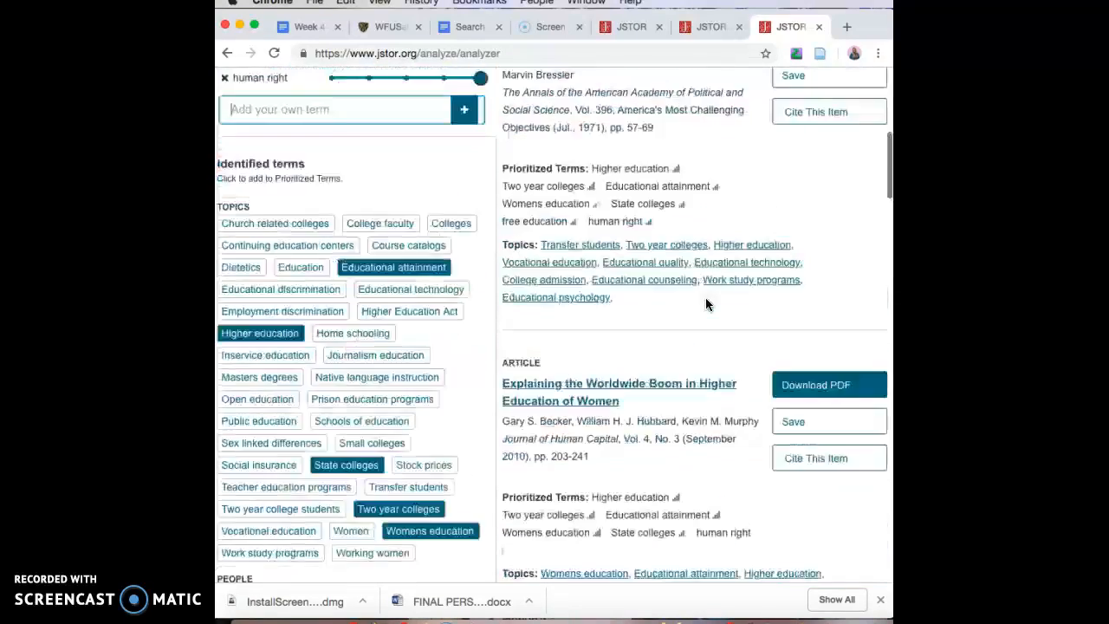
scroll(724, 358, down, 5)
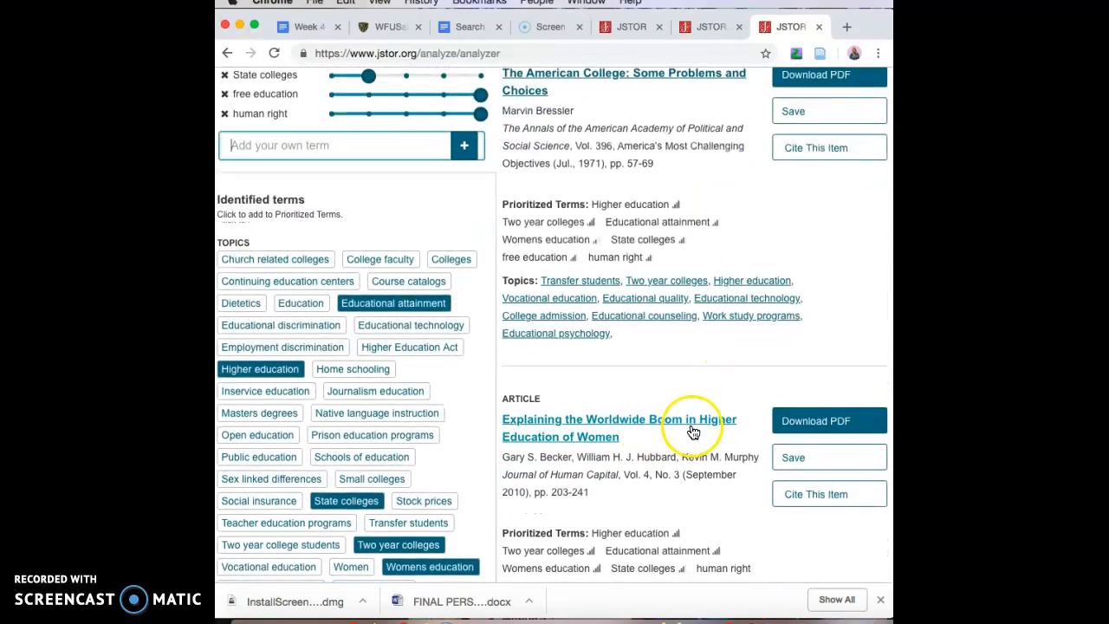
scroll(693, 432, down, 6)
scroll(693, 431, down, 15)
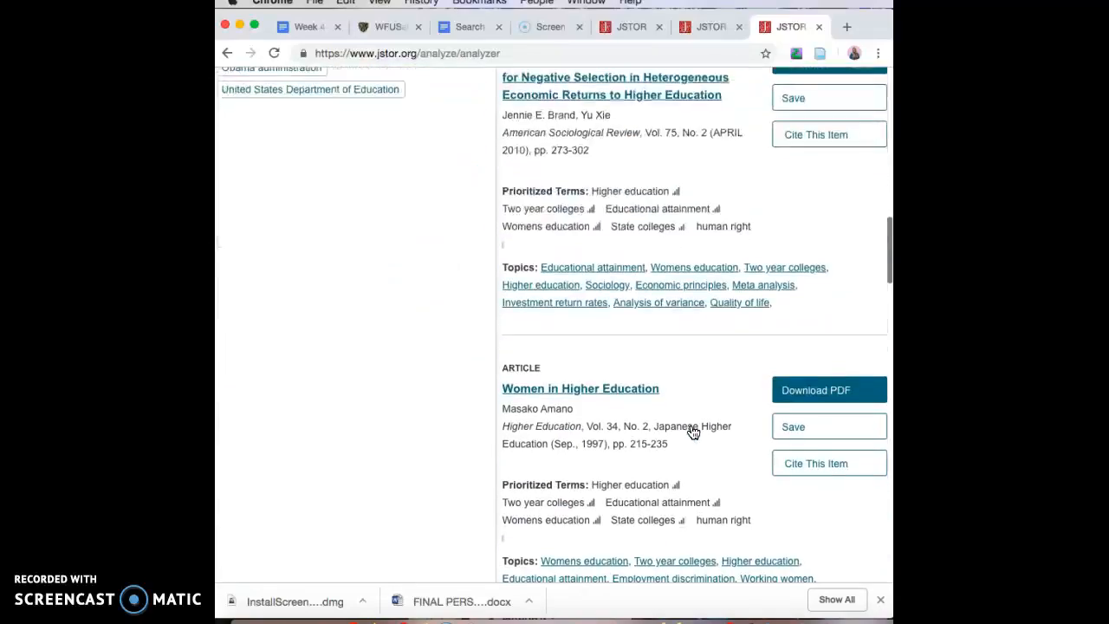
scroll(693, 432, down, 3)
scroll(693, 432, up, 20)
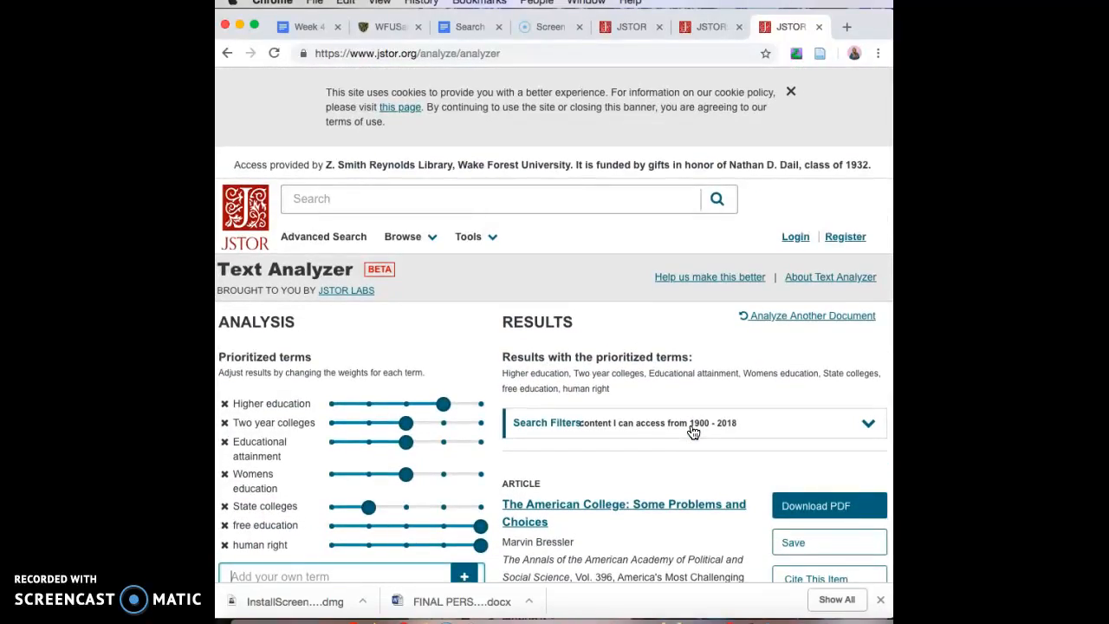
scroll(692, 467, down, 3)
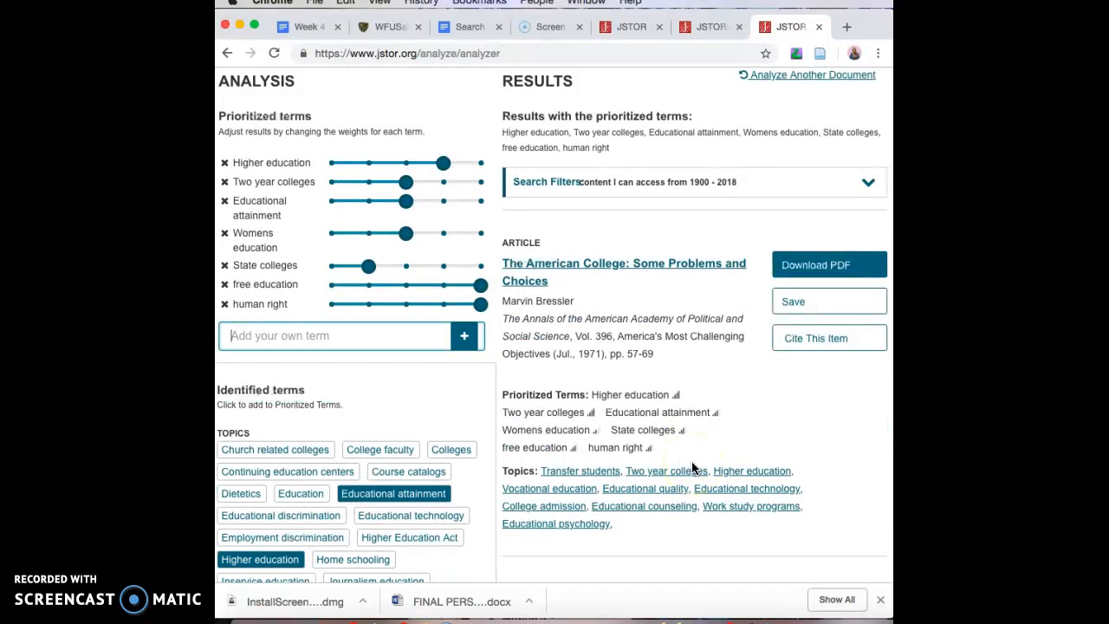
scroll(564, 441, up, 3)
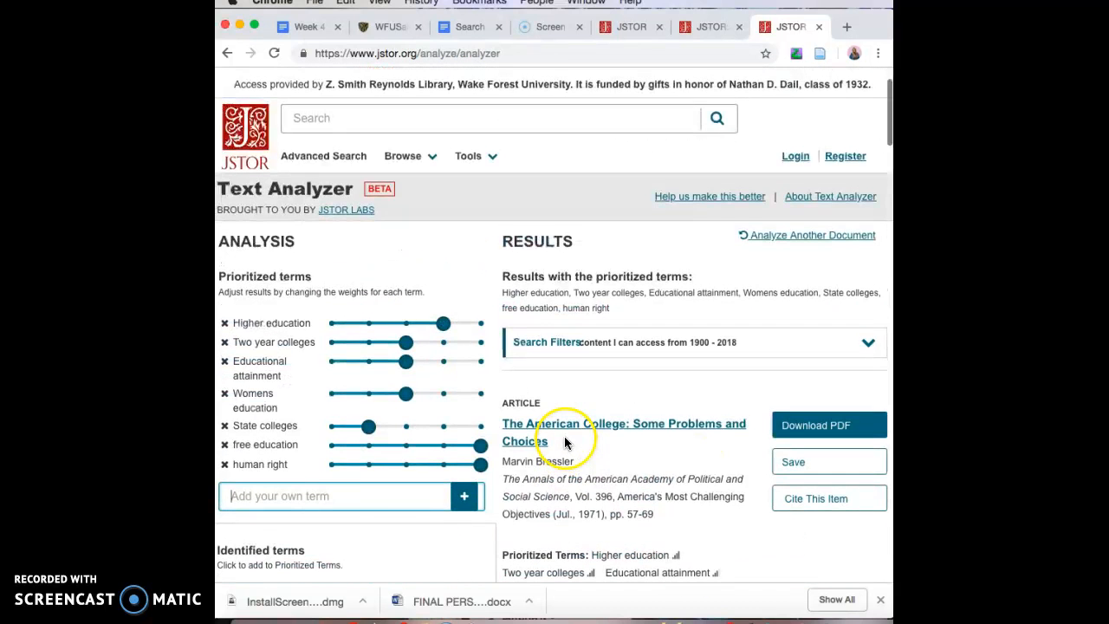